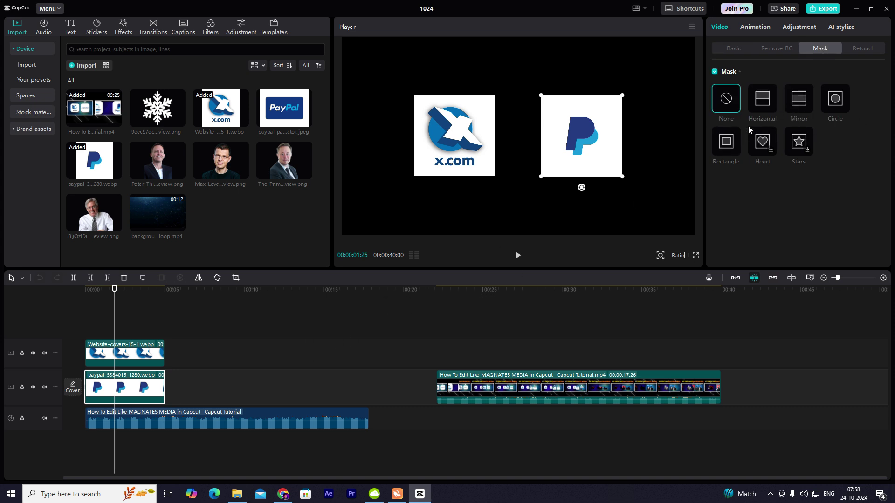
- Mask the PayPal logo with a rectangle sized about 1213 by 1213 and set its round corners to 30
{"action": "left_click", "coordinate": [730, 144]}
{"action": "left_click_drag", "start_coordinate": [602, 159], "coordinate": [621, 191]}
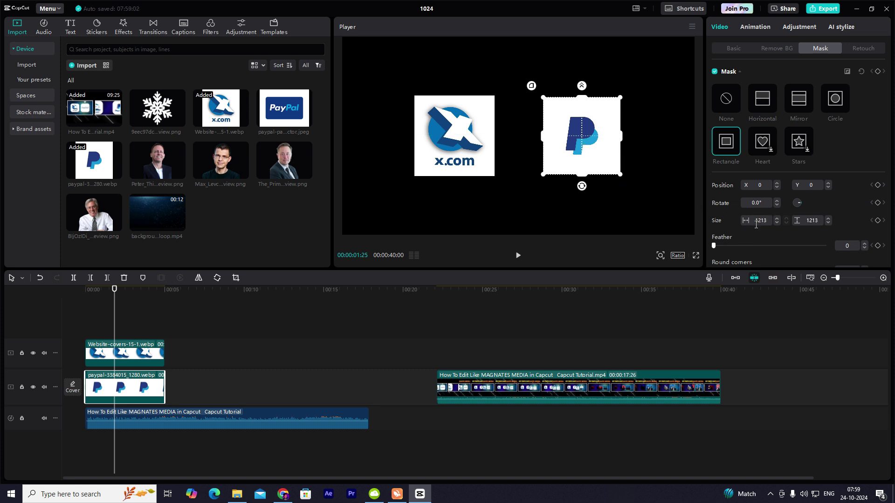
{"action": "scroll", "coordinate": [756, 225], "scroll_direction": "down", "scroll_amount": 1}
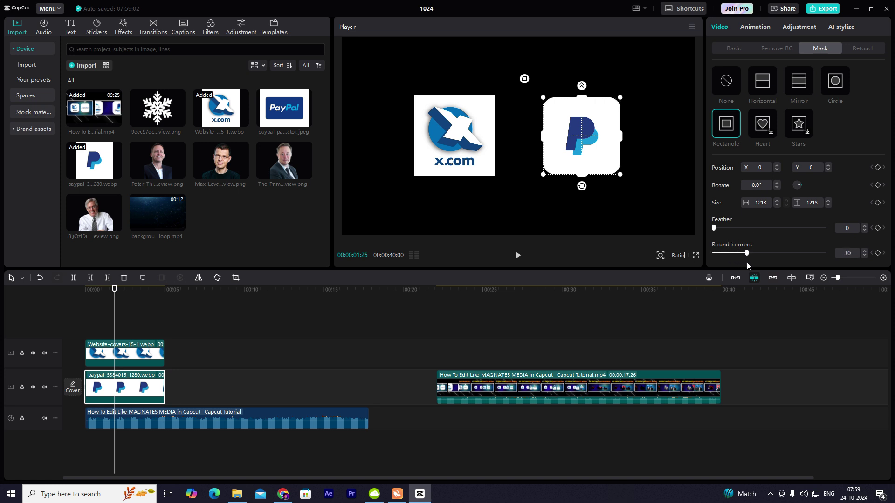
{"action": "left_click", "coordinate": [101, 331]}
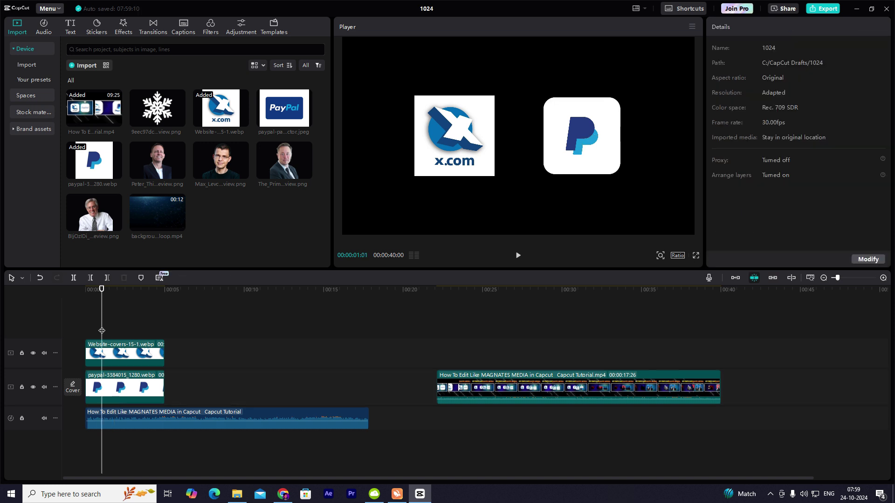
- Mask the x.com logo with a rectangle sized about 1028 by 1028 and round the mask's corners like the PayPal logo's
{"action": "left_click", "coordinate": [134, 361]}
{"action": "left_click", "coordinate": [726, 141]}
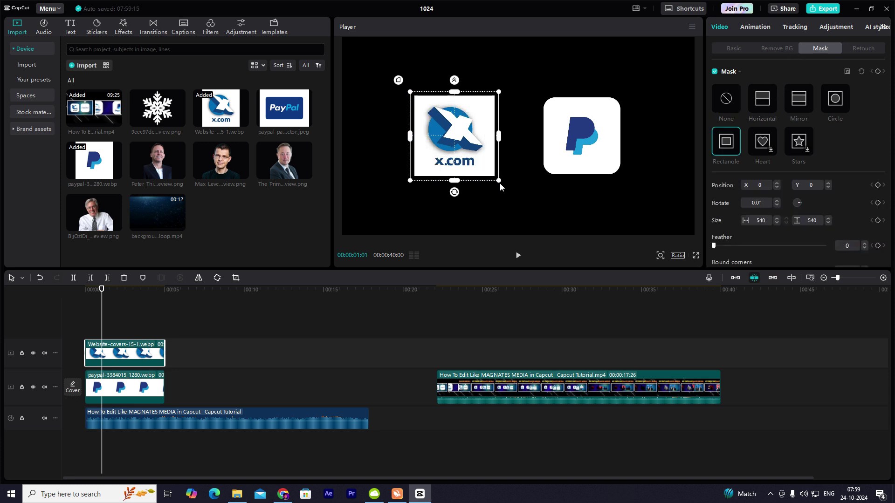
{"action": "scroll", "coordinate": [711, 257], "scroll_direction": "down", "scroll_amount": 1}
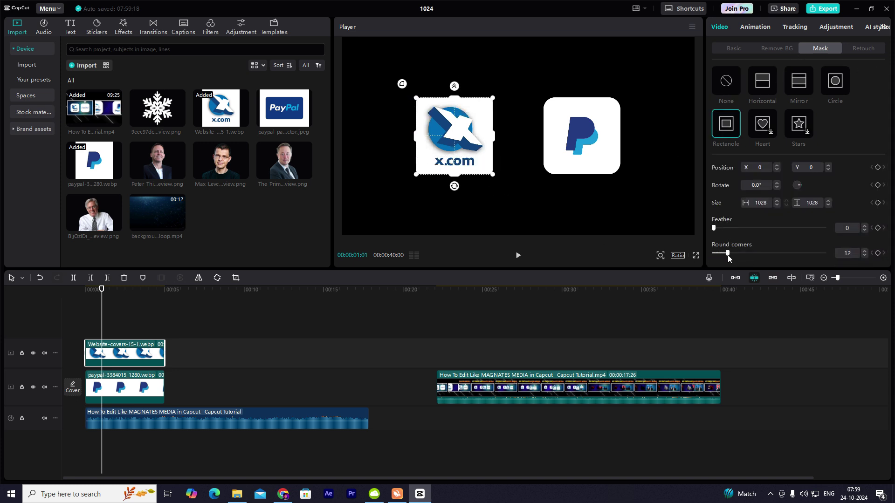
{"action": "left_click", "coordinate": [94, 326]}
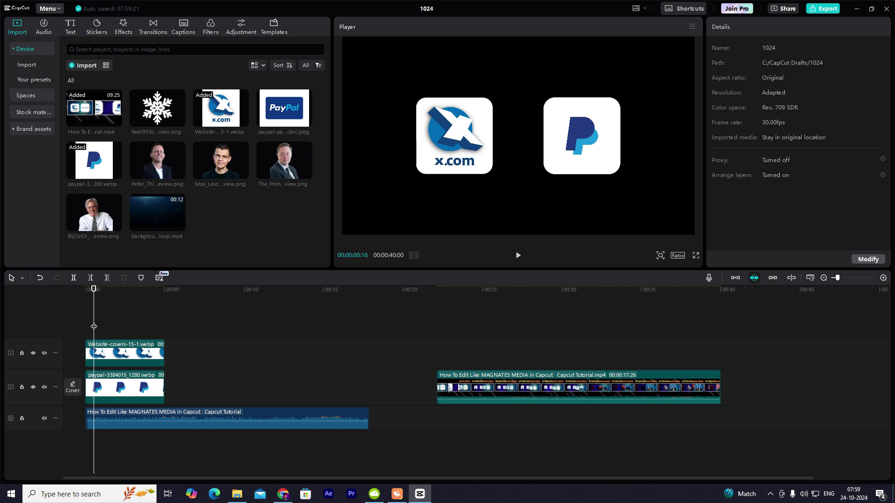
- Scale the masked x.com logo up slightly so its size matches the PayPal logo
{"action": "left_click", "coordinate": [127, 355]}
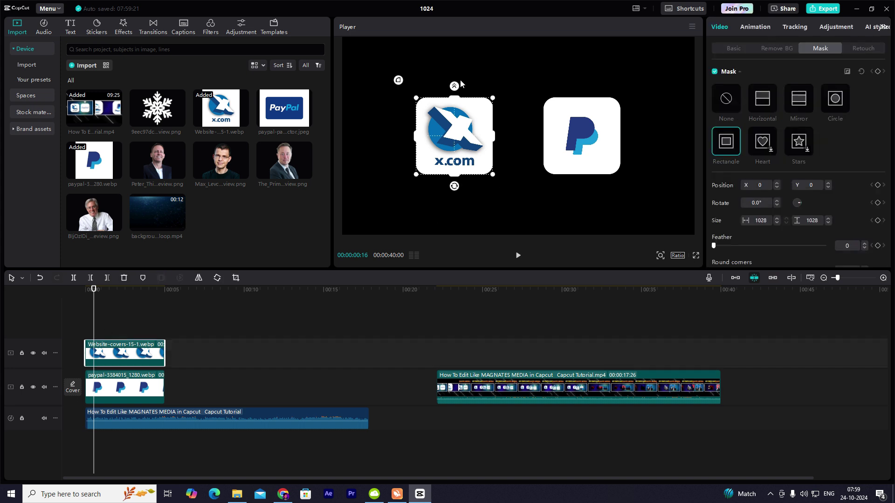
{"action": "left_click", "coordinate": [734, 48]}
{"action": "left_click_drag", "start_coordinate": [495, 180], "coordinate": [499, 178]}
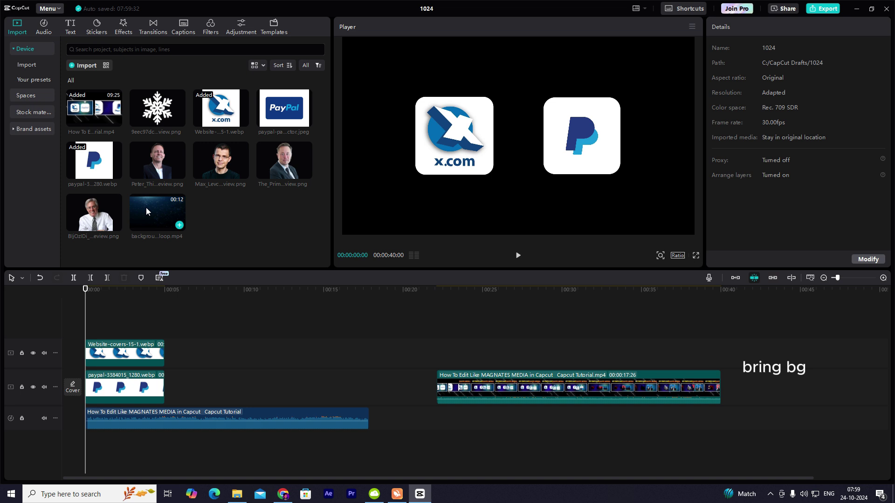
- Add the blue particles background video beneath both logo clips from the start of the timeline and duplicate it end to end
{"action": "left_click_drag", "start_coordinate": [146, 210], "coordinate": [122, 359]}
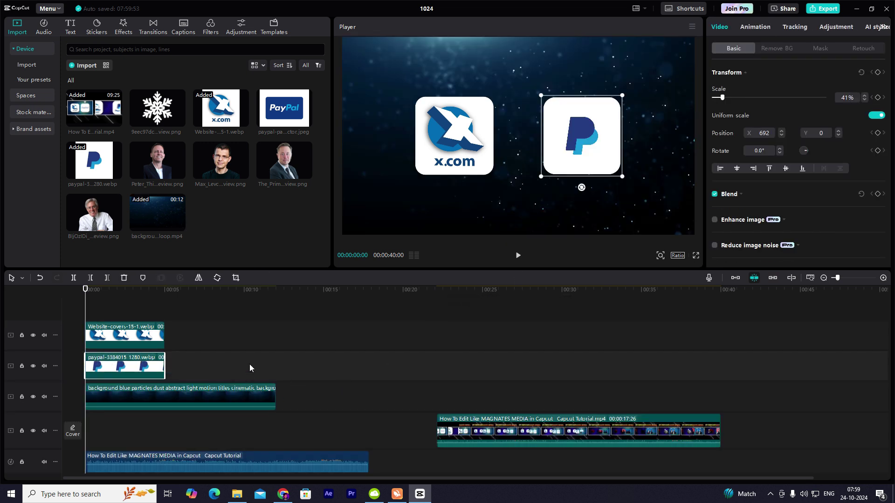
{"action": "left_click", "coordinate": [240, 346]}
{"action": "left_click", "coordinate": [269, 392]}
{"action": "right_click", "coordinate": [268, 391]}
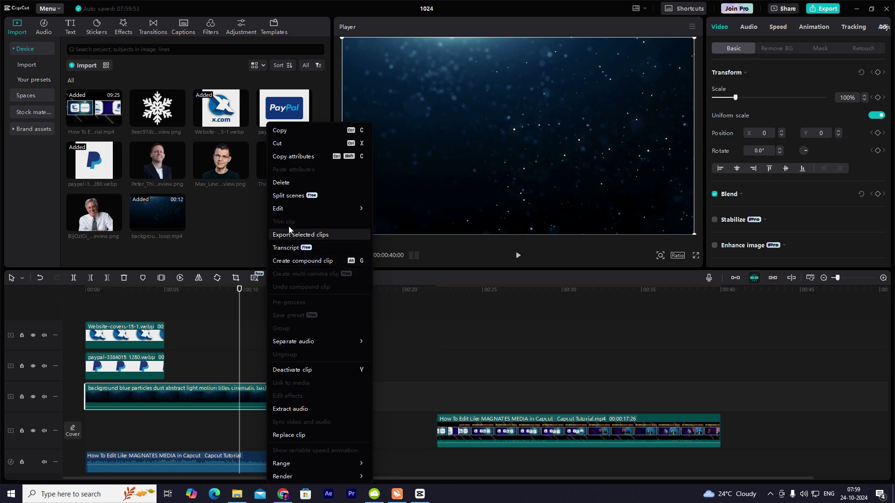
{"action": "left_click", "coordinate": [206, 391]}
{"action": "left_click_drag", "start_coordinate": [204, 400], "coordinate": [45, 348]}
- Extend both logo clips to 00:00:17:26 and end the second background clip at the same point as the audio
{"action": "left_click", "coordinate": [225, 378]}
{"action": "left_click", "coordinate": [357, 378]}
{"action": "left_click_drag", "start_coordinate": [223, 323], "coordinate": [369, 336]}
{"action": "left_click", "coordinate": [113, 240]}
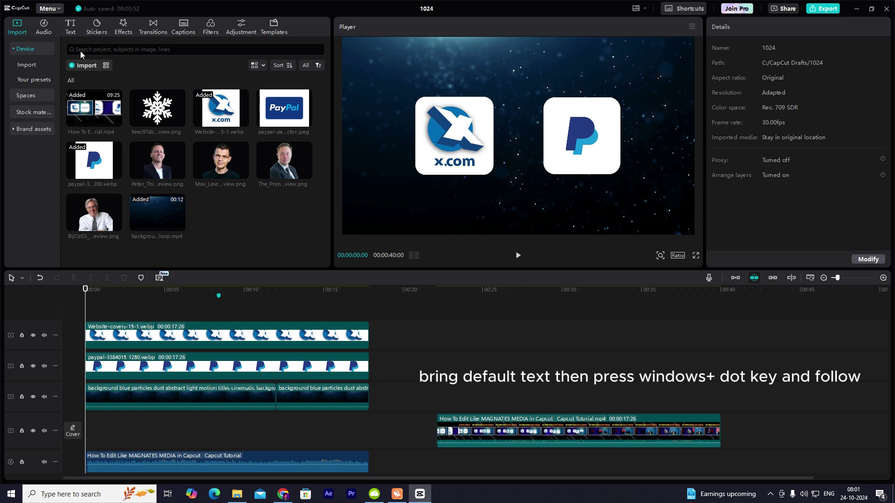
- Add a default text clip above the logos at the timeline start and extend it to the end of the logo clips
{"action": "left_click", "coordinate": [70, 27]}
{"action": "left_click_drag", "start_coordinate": [86, 76], "coordinate": [85, 324]}
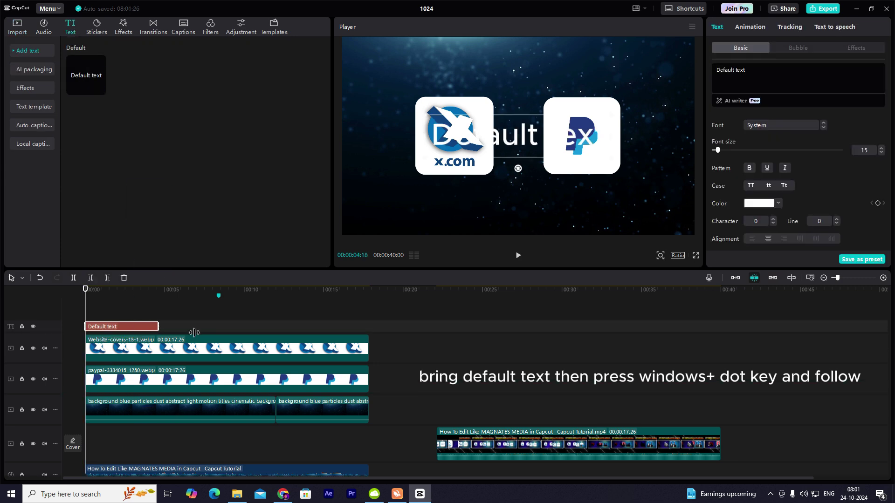
{"action": "left_click_drag", "start_coordinate": [194, 332], "coordinate": [367, 345]}
- Replace the default text with the solid left-pointing triangle symbol (◀) from the Windows symbol picker
{"action": "left_click", "coordinate": [807, 74]}
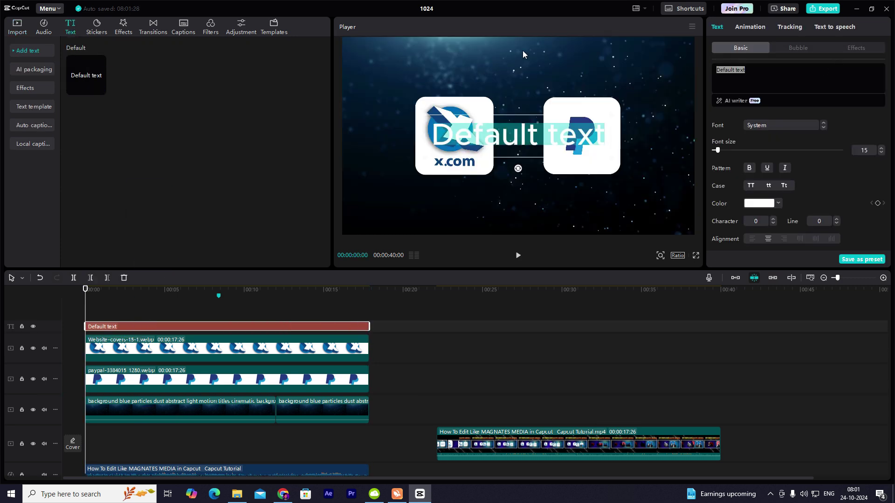
{"action": "key", "text": "super+period"}
{"action": "left_click", "coordinate": [787, 356]}
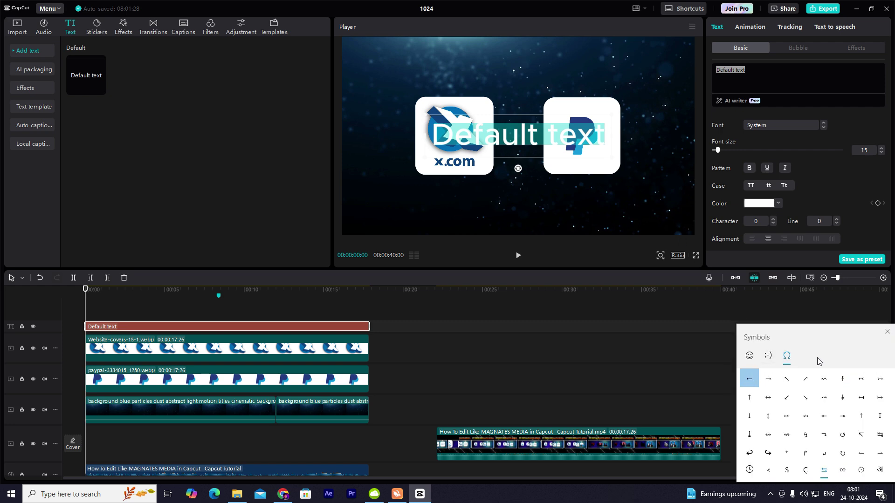
{"action": "left_click", "coordinate": [843, 439]}
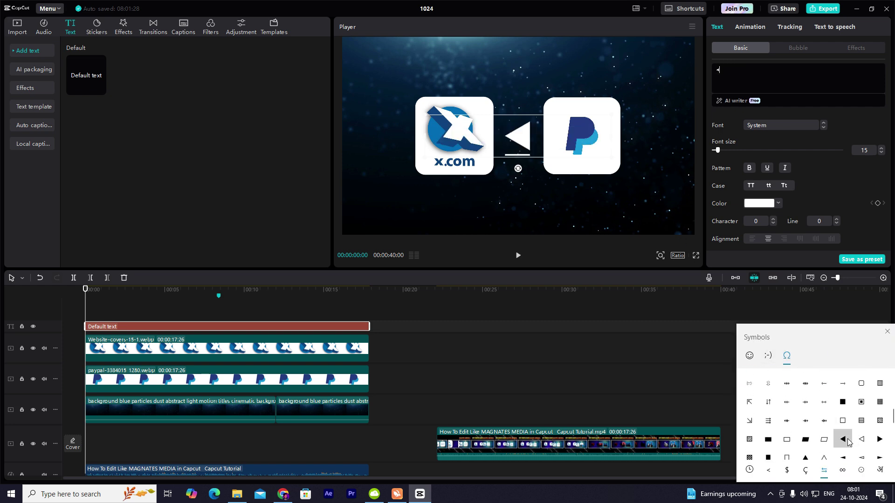
- Rotate the triangle to point down, shrink it, and place it just above the PayPal logo
{"action": "left_click", "coordinate": [168, 327]}
{"action": "left_click_drag", "start_coordinate": [518, 173], "coordinate": [553, 136]}
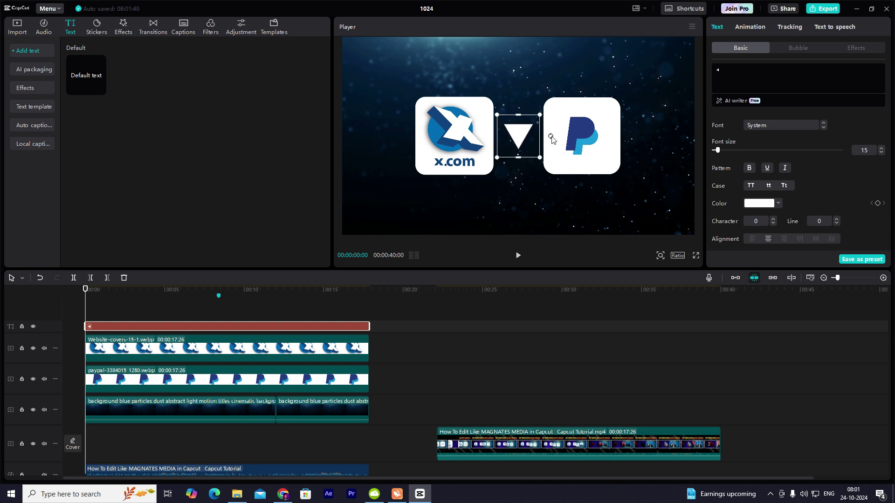
{"action": "left_click", "coordinate": [485, 203]}
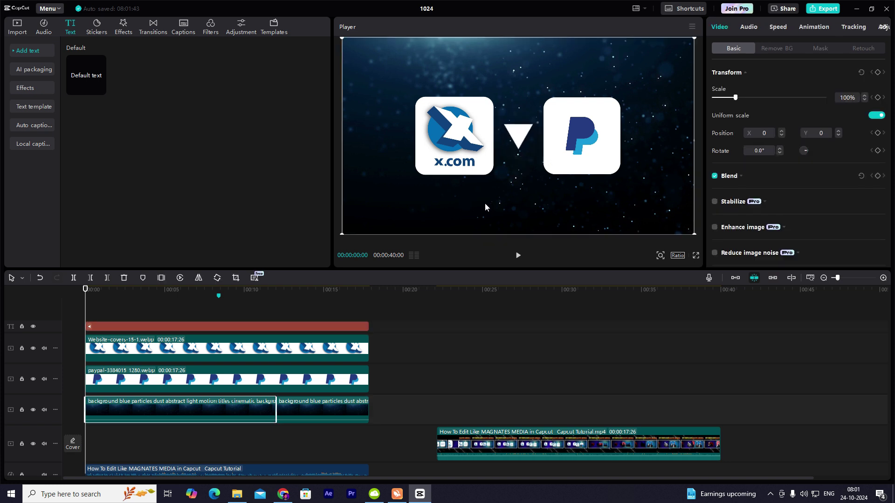
{"action": "left_click", "coordinate": [158, 329]}
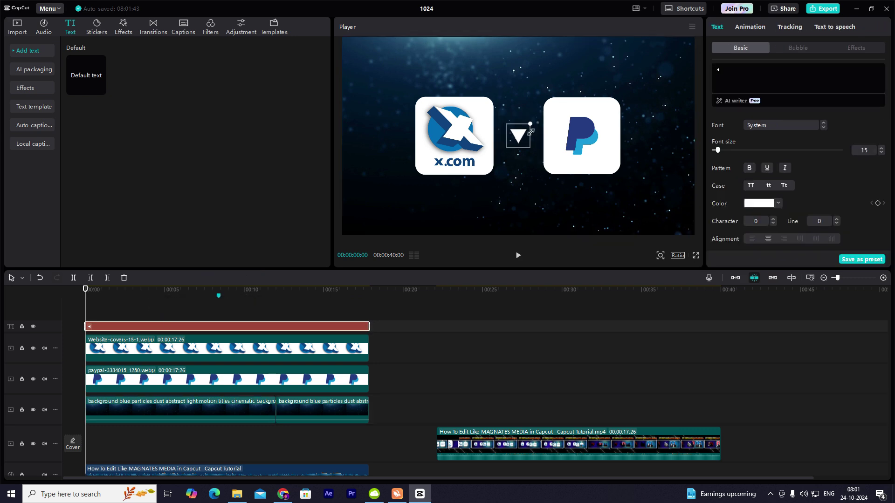
{"action": "left_click_drag", "start_coordinate": [582, 90], "coordinate": [586, 85]}
- Enable a white glow on the triangle text with intensity about 27 and range 56
{"action": "scroll", "coordinate": [718, 215], "scroll_direction": "down", "scroll_amount": 5}
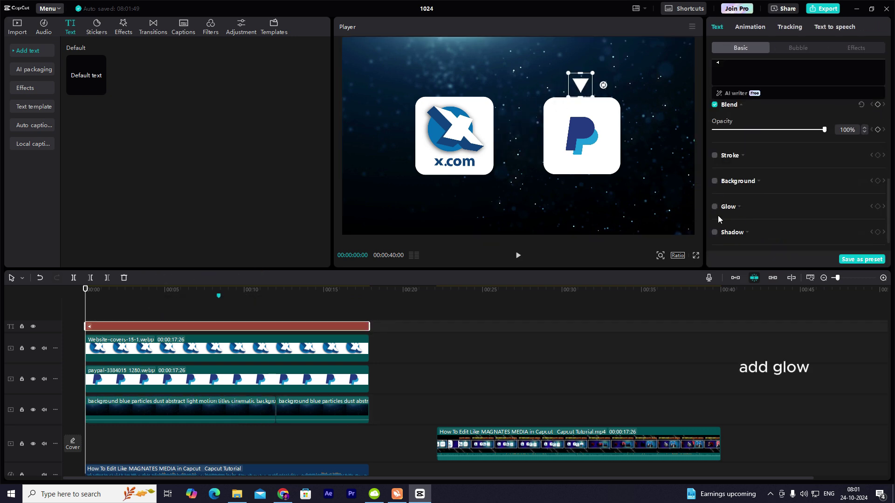
{"action": "left_click", "coordinate": [715, 207]}
{"action": "left_click", "coordinate": [631, 80]}
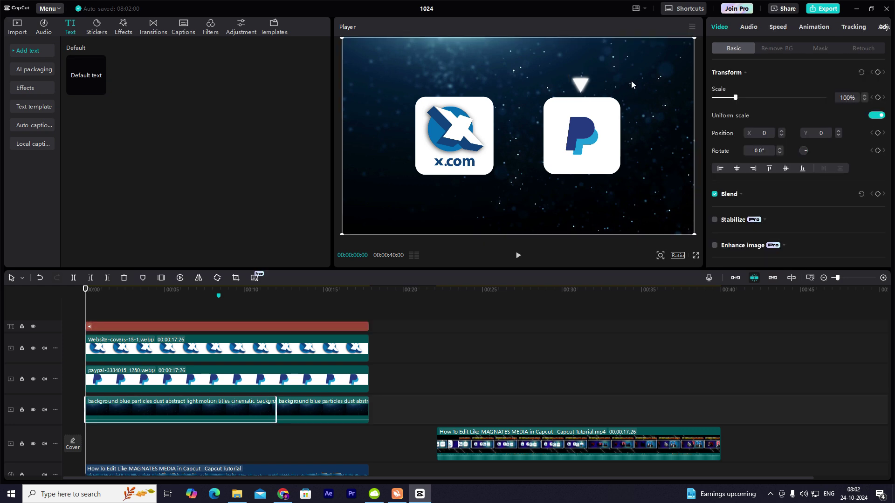
{"action": "scroll", "coordinate": [754, 212], "scroll_direction": "down", "scroll_amount": 6}
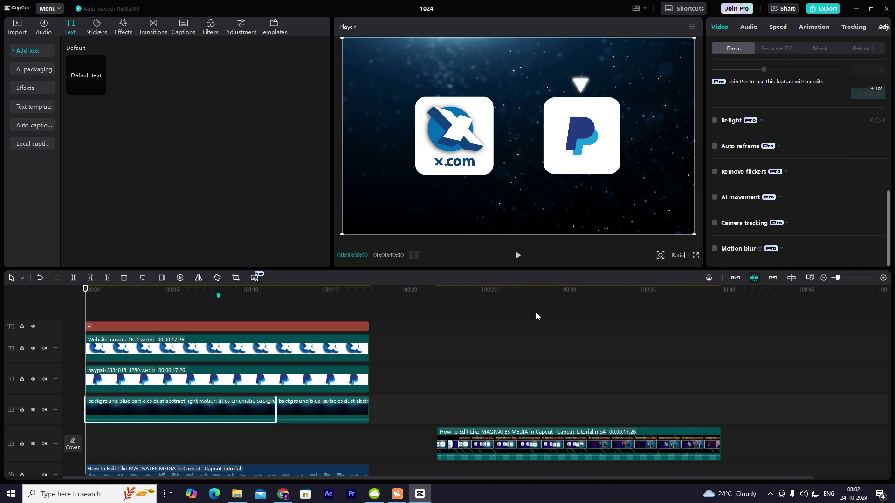
{"action": "left_click", "coordinate": [291, 328]}
{"action": "scroll", "coordinate": [784, 189], "scroll_direction": "down", "scroll_amount": 10}
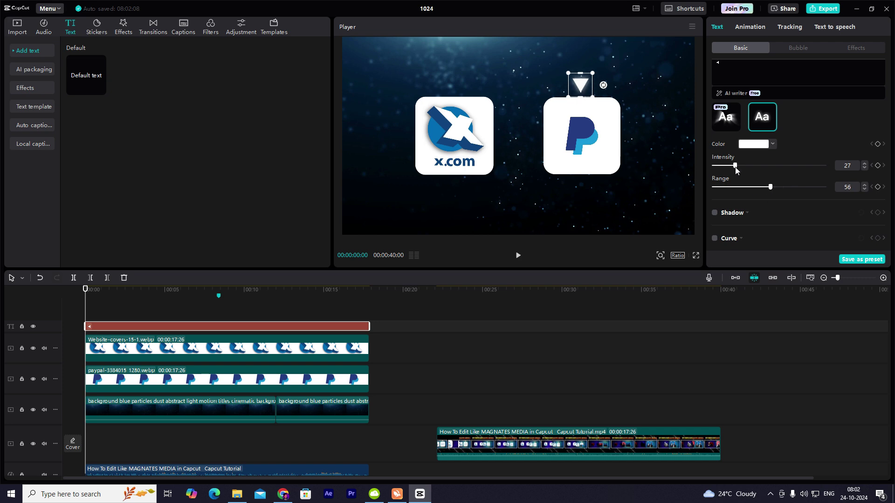
{"action": "left_click", "coordinate": [652, 156]}
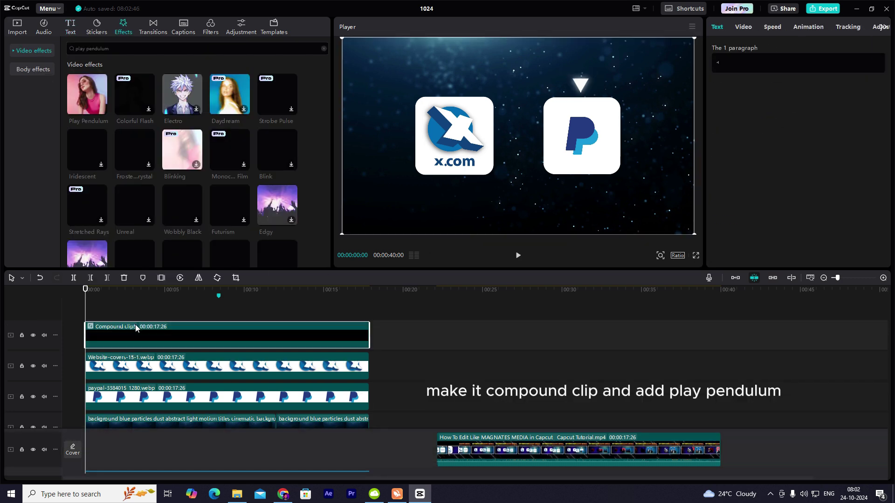
- Apply the Play Pendulum effect to the triangle's compound clip and lower its Twist, Strength and Sharpen to near minimum
{"action": "left_click_drag", "start_coordinate": [87, 94], "coordinate": [133, 329]}
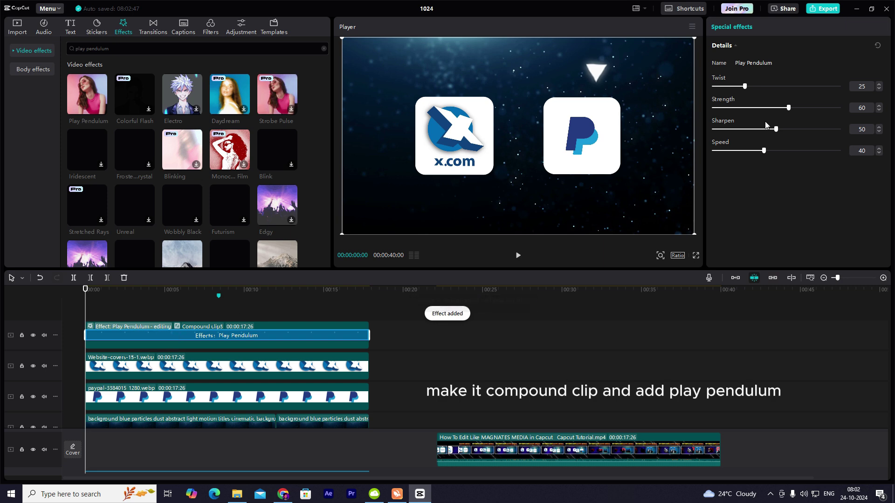
{"action": "left_click", "coordinate": [714, 87]}
{"action": "left_click", "coordinate": [719, 107]}
{"action": "left_click", "coordinate": [721, 129]}
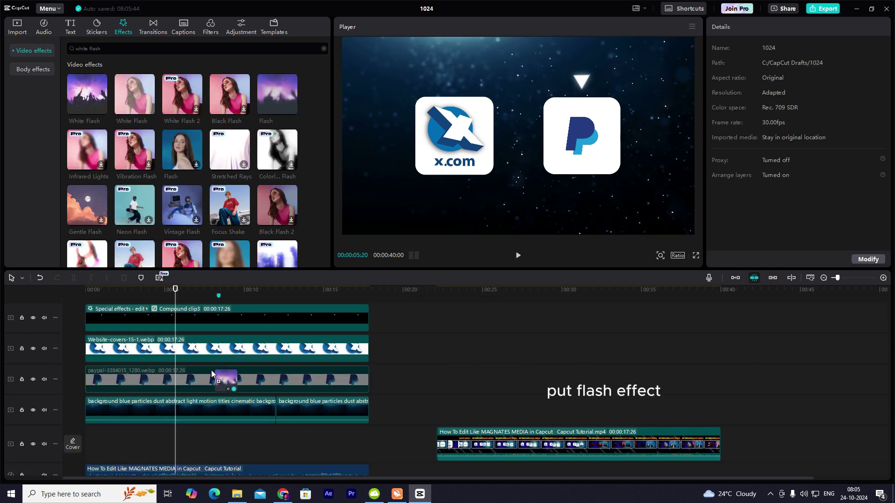
- Apply the Flash effect to both the x.com and PayPal logo clips and preview the result from the start
{"action": "left_click_drag", "start_coordinate": [211, 370], "coordinate": [212, 342]}
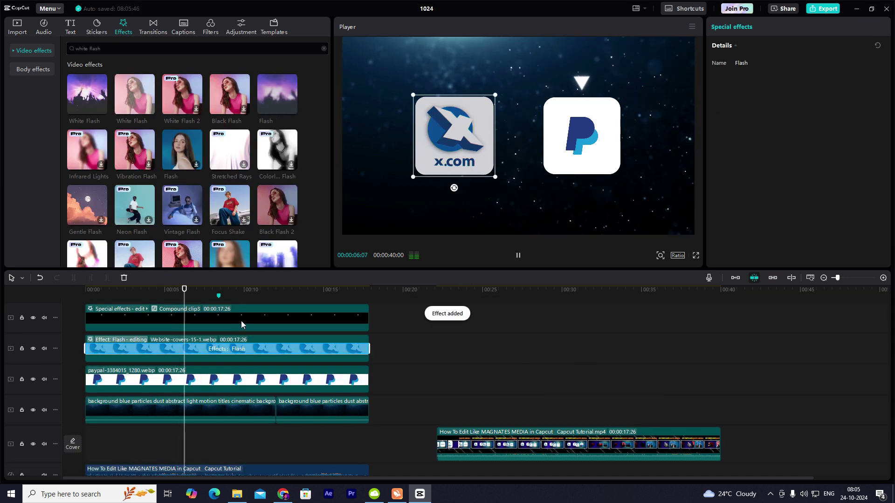
{"action": "left_click_drag", "start_coordinate": [241, 316], "coordinate": [238, 378]}
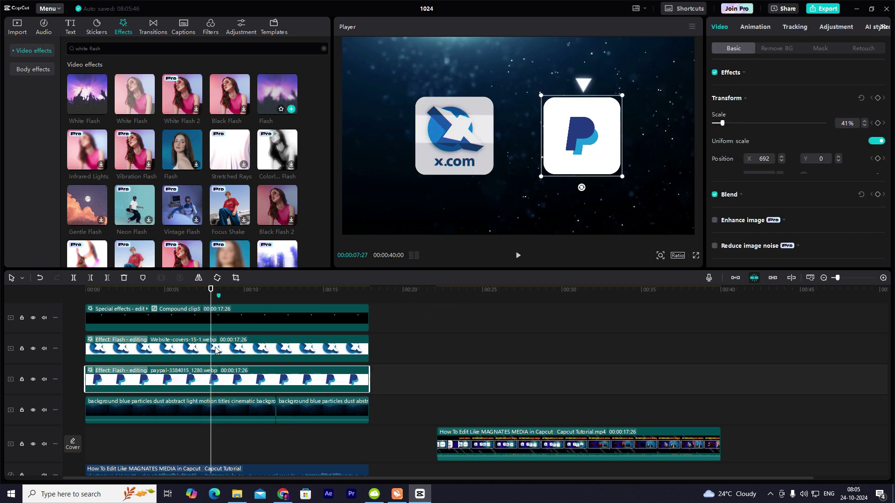
{"action": "key", "text": "Home"}
{"action": "key", "text": "space"}
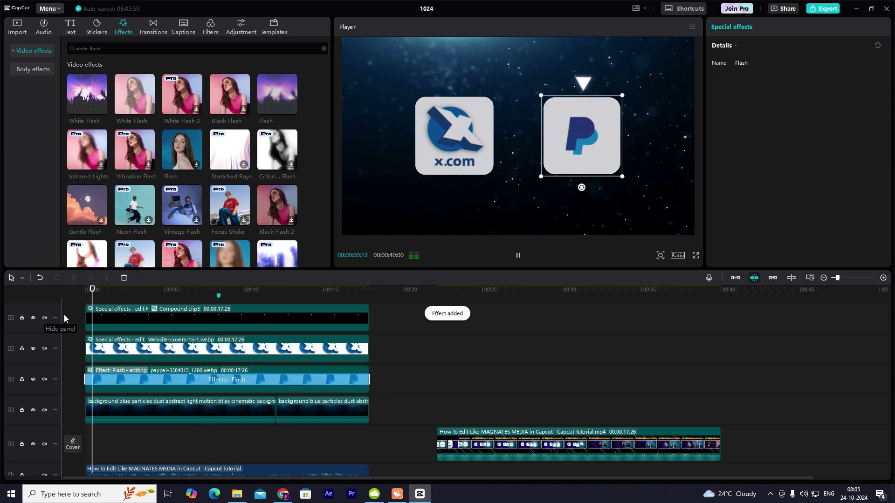
{"action": "left_click", "coordinate": [370, 331]}
{"action": "left_click_drag", "start_coordinate": [371, 331], "coordinate": [20, 361]}
{"action": "key", "text": "space"}
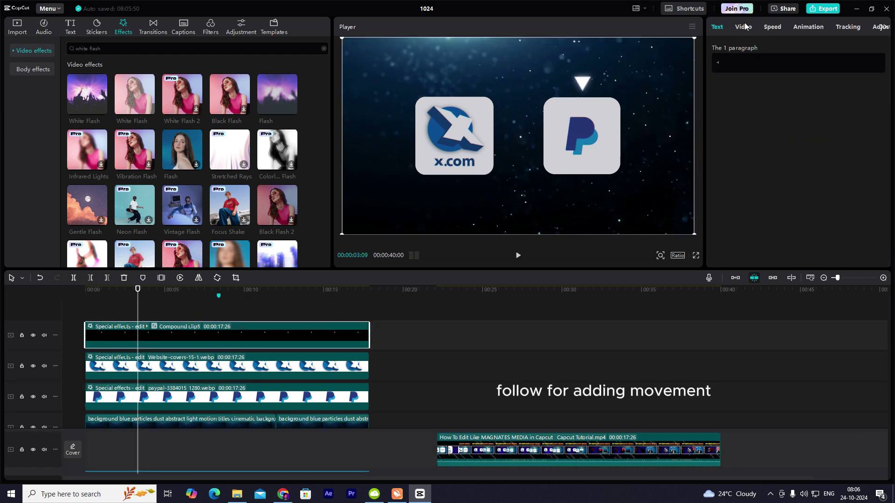
- Animate the triangle with a transform keyframe at 00:00:03:09 above PayPal and a position keyframe at 00:00:05:06 above x.com
{"action": "left_click", "coordinate": [744, 27]}
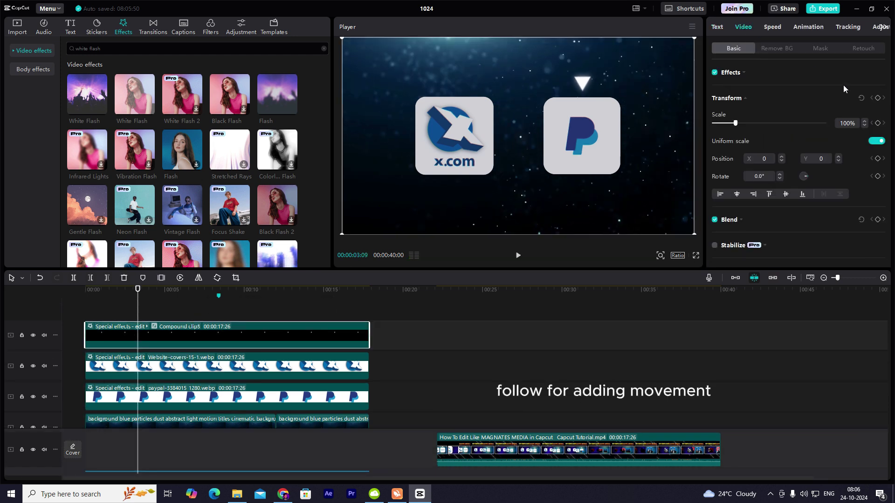
{"action": "left_click", "coordinate": [877, 98]}
{"action": "key", "text": "space"}
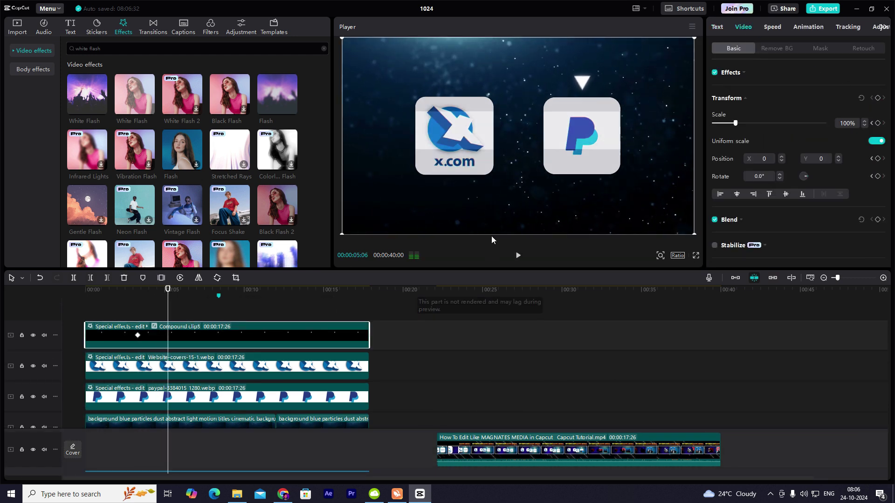
{"action": "left_click_drag", "start_coordinate": [573, 96], "coordinate": [446, 88]}
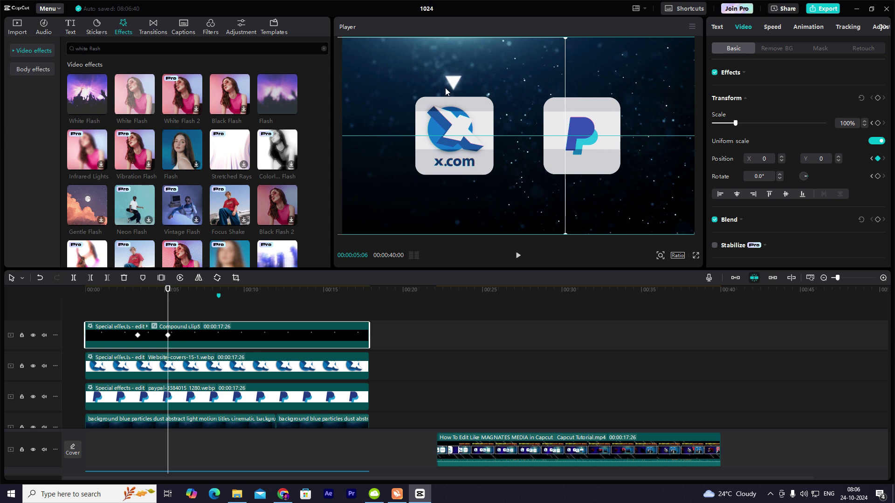
{"action": "key", "text": "space"}
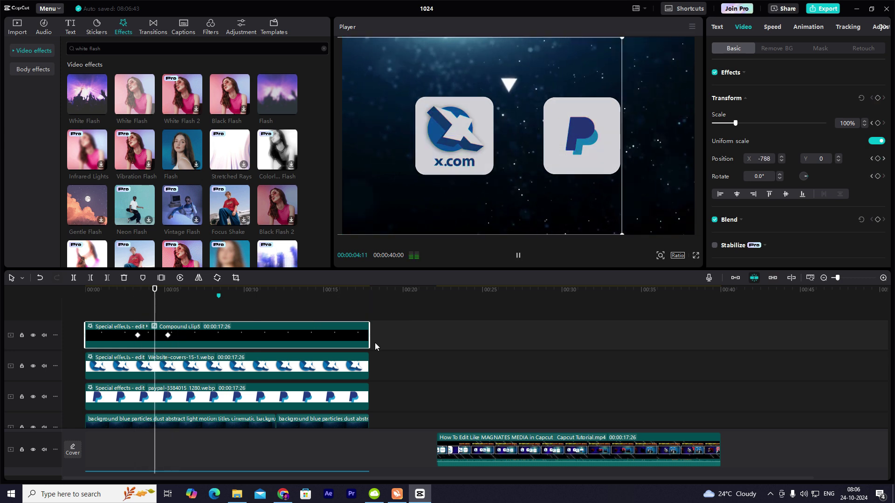
- Review the arrow movement in the reference tutorial clip and return the playhead to about 00:00:03:03
{"action": "left_click", "coordinate": [462, 385]}
{"action": "key", "text": "space"}
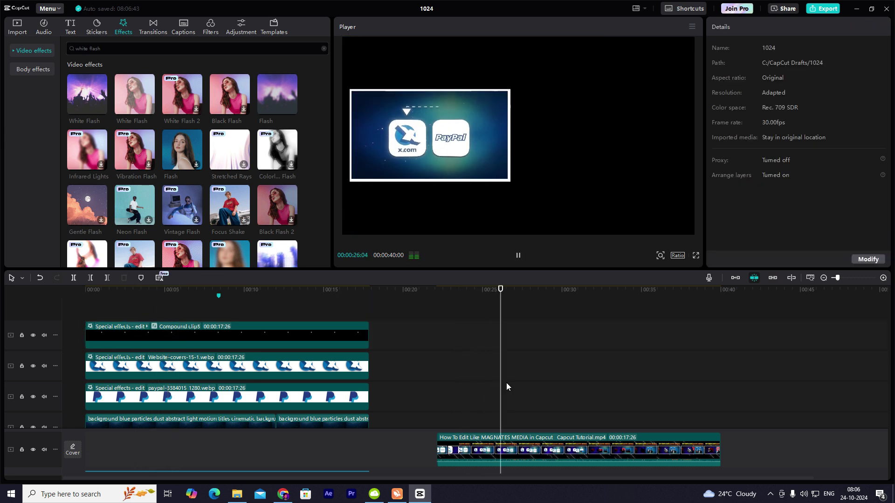
{"action": "left_click", "coordinate": [135, 380]}
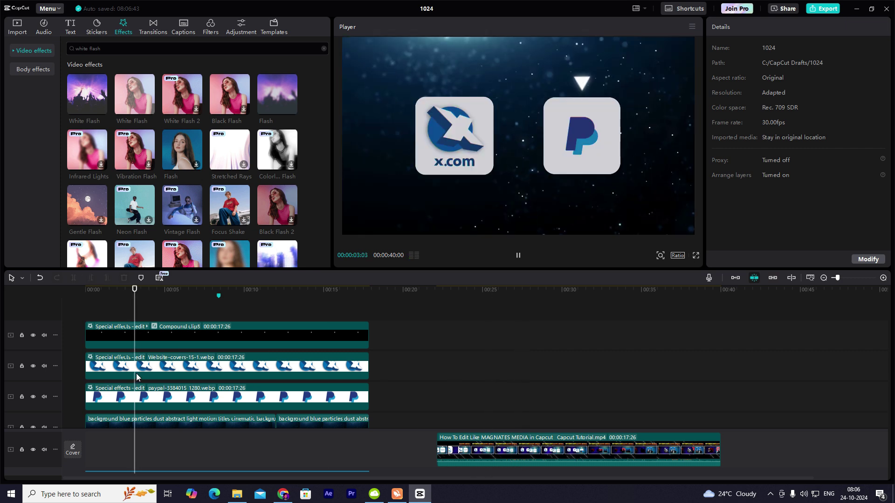
- Apply a decelerating curve preset to the x-position movement between the triangle clip's two keyframes and preview the motion
{"action": "left_click", "coordinate": [172, 332]}
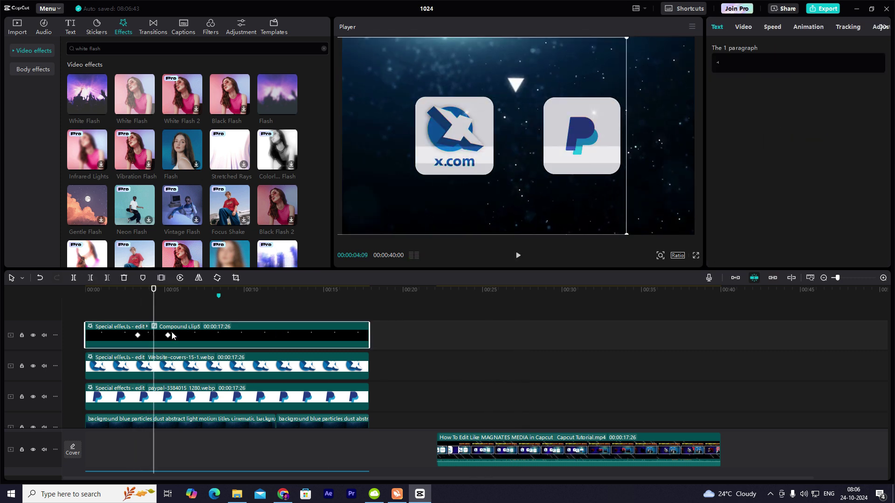
{"action": "scroll", "coordinate": [173, 336], "scroll_direction": "up", "scroll_amount": 2}
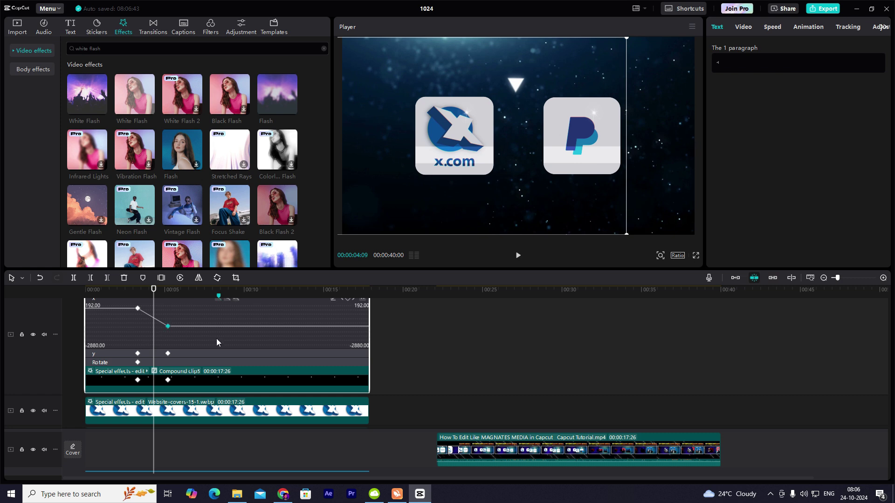
{"action": "scroll", "coordinate": [216, 342], "scroll_direction": "up", "scroll_amount": 2}
{"action": "left_click", "coordinate": [333, 331]}
{"action": "left_click", "coordinate": [396, 405]}
{"action": "left_click", "coordinate": [516, 336]}
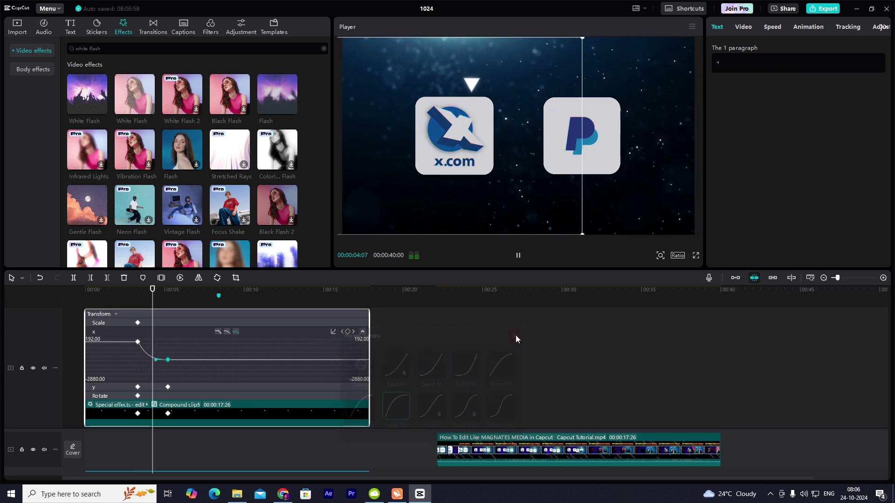
{"action": "left_click", "coordinate": [15, 319]}
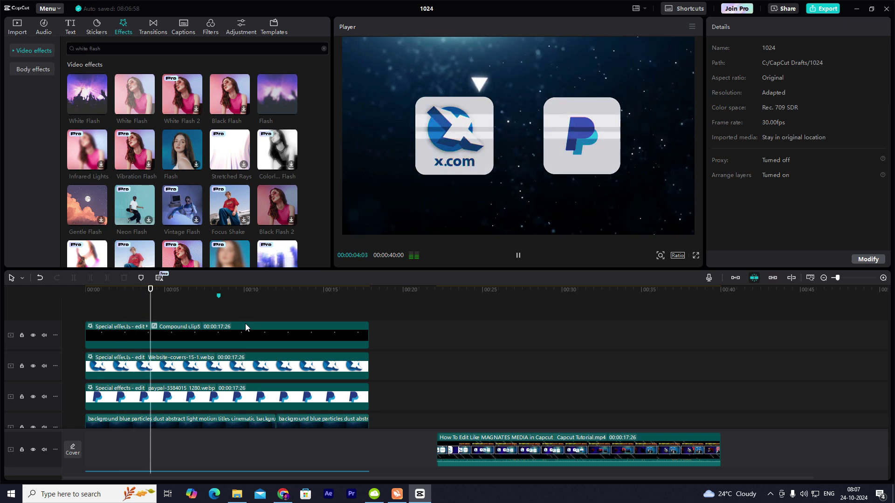
- Add a text clip at 00:00:04:18 containing "-----------" and place the dashed line above the two logos
{"action": "key", "text": "space"}
{"action": "left_click", "coordinate": [70, 26]}
{"action": "left_click_drag", "start_coordinate": [86, 74], "coordinate": [164, 329]}
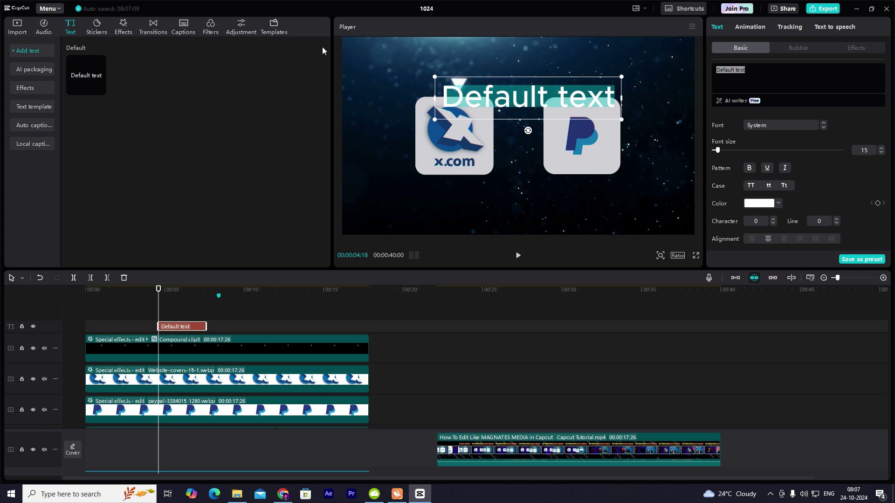
{"action": "type", "text": "-----------"}
{"action": "left_click_drag", "start_coordinate": [539, 102], "coordinate": [532, 73]}
- Set the dashed text's font to SpaceGrotesk and nudge the line to span the gap between x.com and PayPal
{"action": "left_click", "coordinate": [778, 125]}
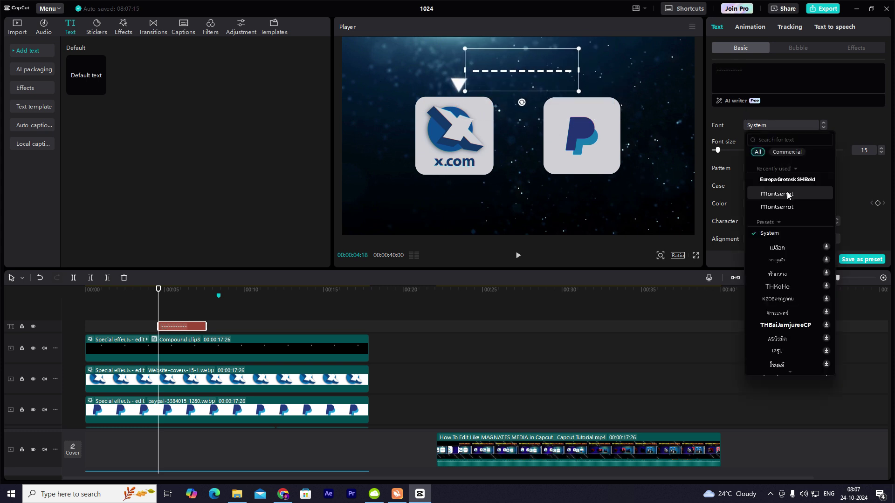
{"action": "scroll", "coordinate": [780, 268], "scroll_direction": "down", "scroll_amount": 10}
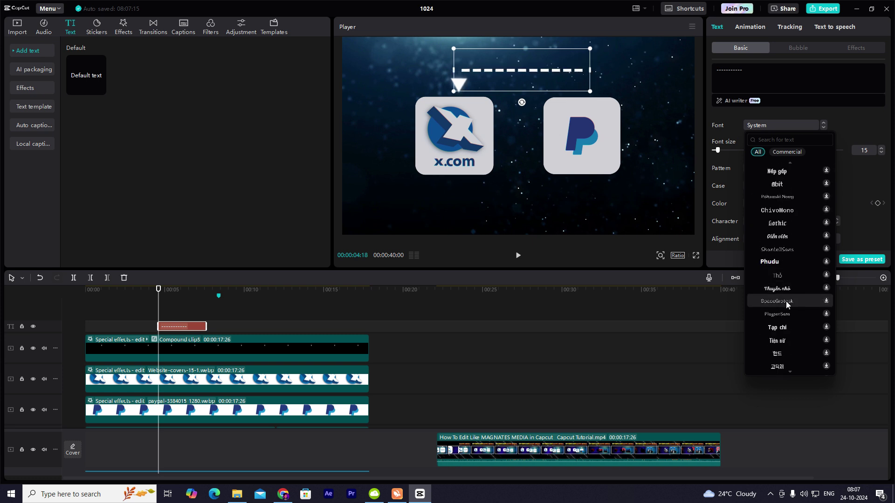
{"action": "left_click", "coordinate": [786, 301]}
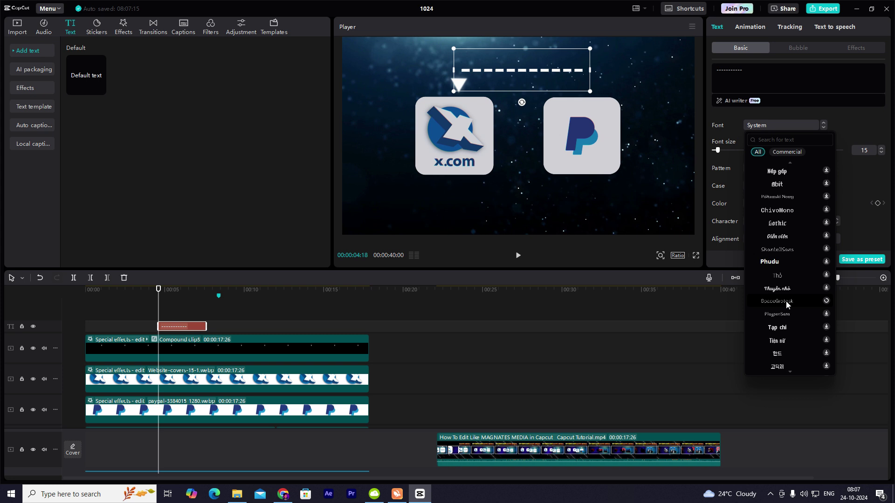
{"action": "left_click", "coordinate": [605, 68]}
{"action": "left_click", "coordinate": [173, 323]}
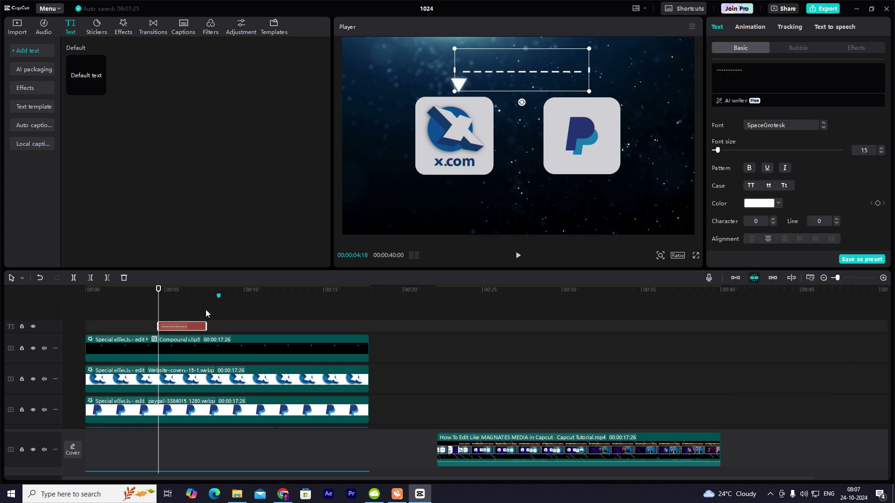
{"action": "left_click_drag", "start_coordinate": [517, 89], "coordinate": [513, 92]}
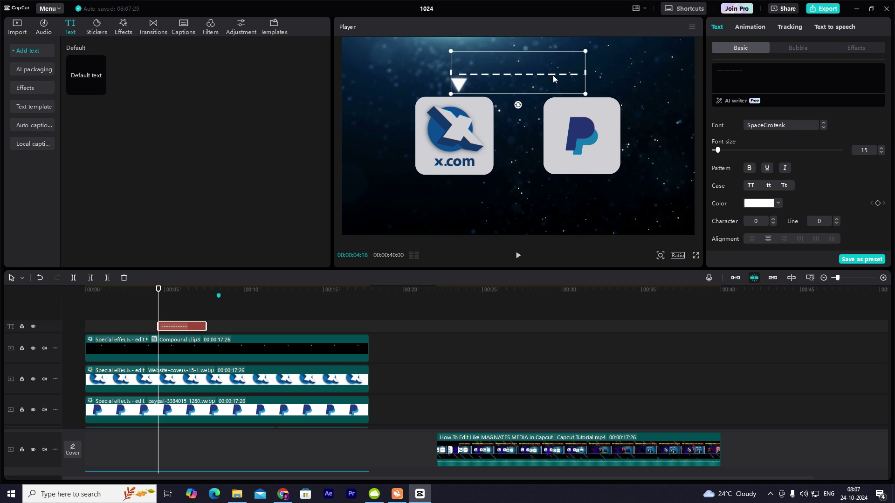
- Extend the dashed text clip to the end of the logo clips and apply the Jiggly loop animation
{"action": "left_click", "coordinate": [127, 317]}
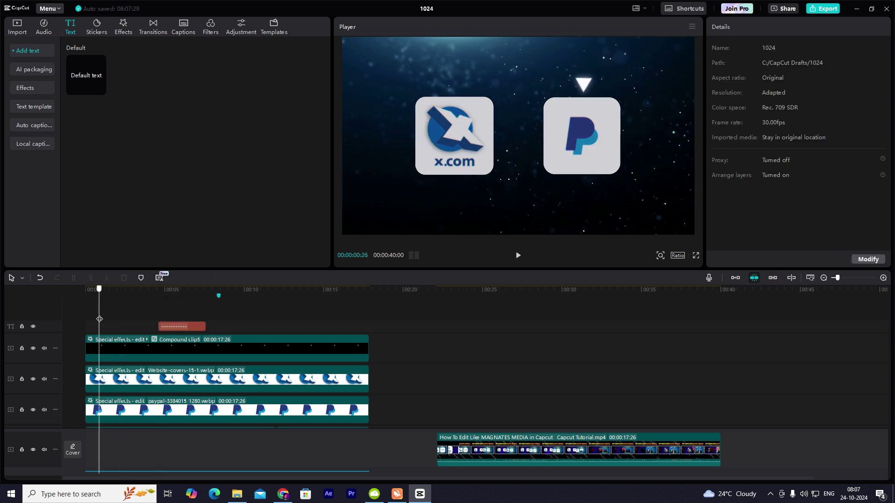
{"action": "left_click", "coordinate": [169, 327]}
{"action": "left_click_drag", "start_coordinate": [205, 326], "coordinate": [376, 319]}
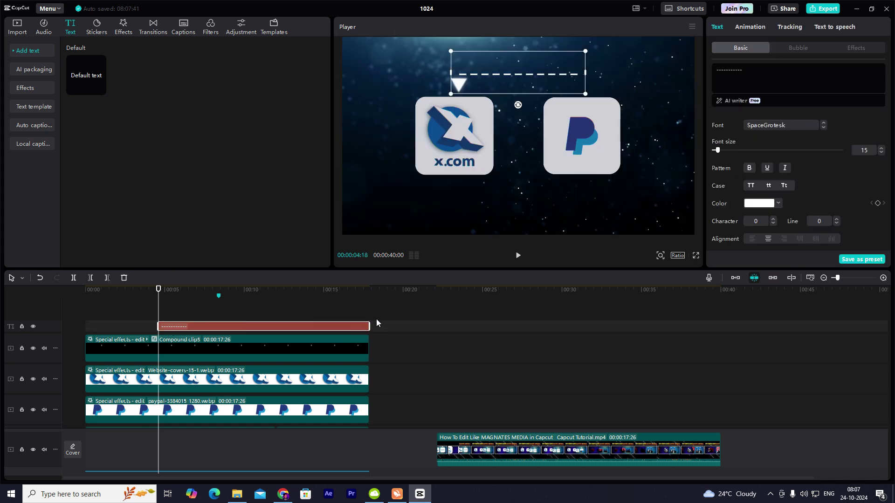
{"action": "left_click", "coordinate": [757, 33]}
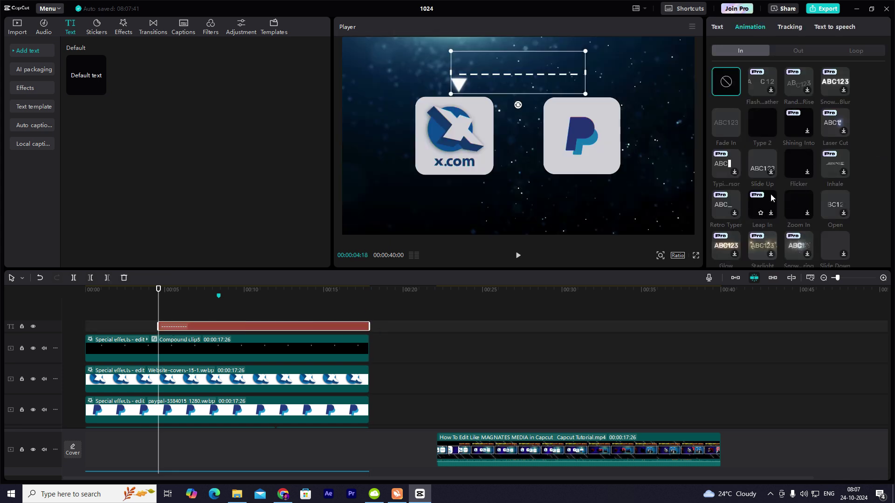
{"action": "scroll", "coordinate": [768, 200], "scroll_direction": "down", "scroll_amount": 1}
{"action": "left_click", "coordinate": [863, 51]}
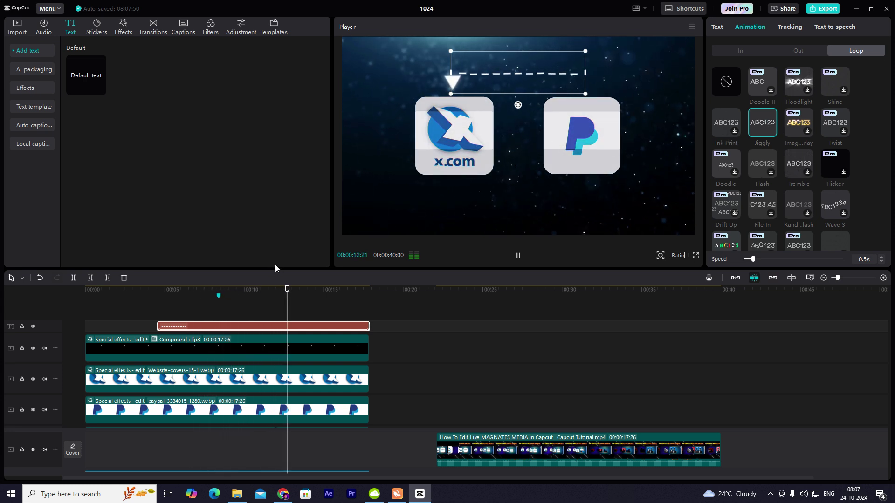
- Duplicate the triangle's compound clip on a new track and delete both keyframes from the copy
{"action": "left_click_drag", "start_coordinate": [299, 310], "coordinate": [213, 339]}
{"action": "left_click", "coordinate": [211, 347]}
{"action": "left_click", "coordinate": [168, 348]}
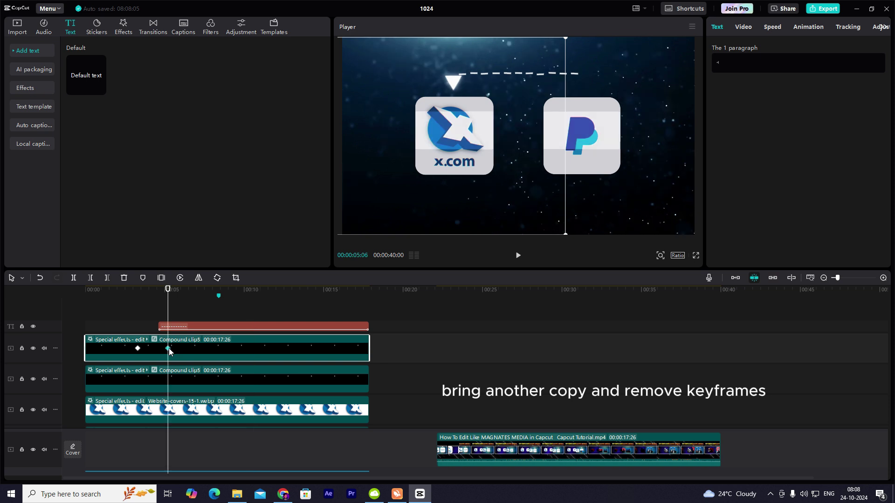
{"action": "left_click", "coordinate": [138, 348]}
{"action": "key", "text": "Delete"}
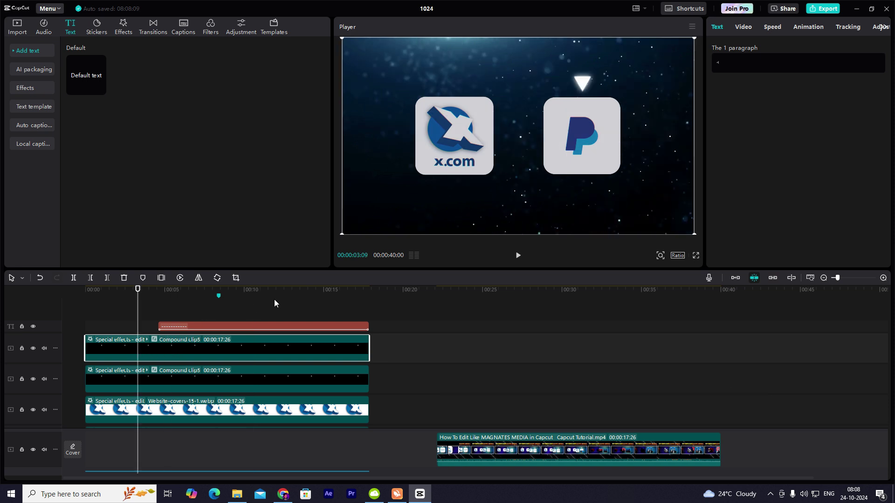
- Move the copied triangle clip to start at 00:00:04:18 with the dashed line and trim its end to match the other clips
{"action": "left_click", "coordinate": [127, 316]}
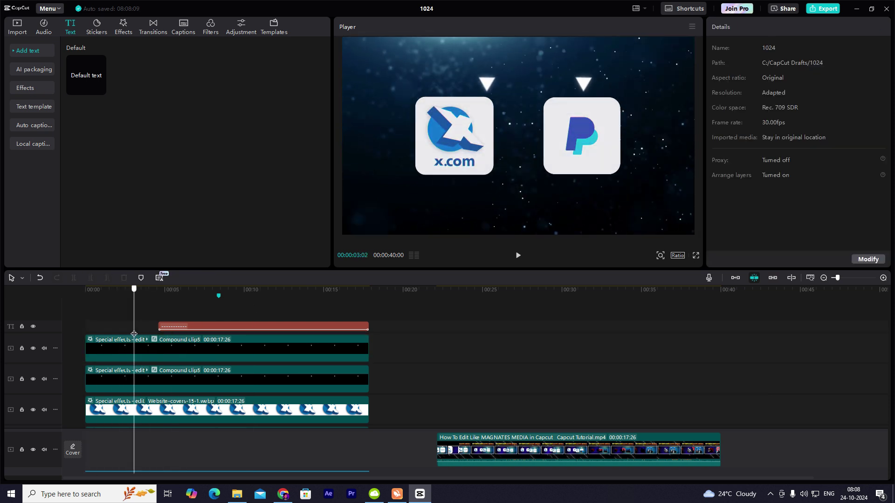
{"action": "key", "text": "space"}
{"action": "left_click_drag", "start_coordinate": [164, 351], "coordinate": [238, 353]}
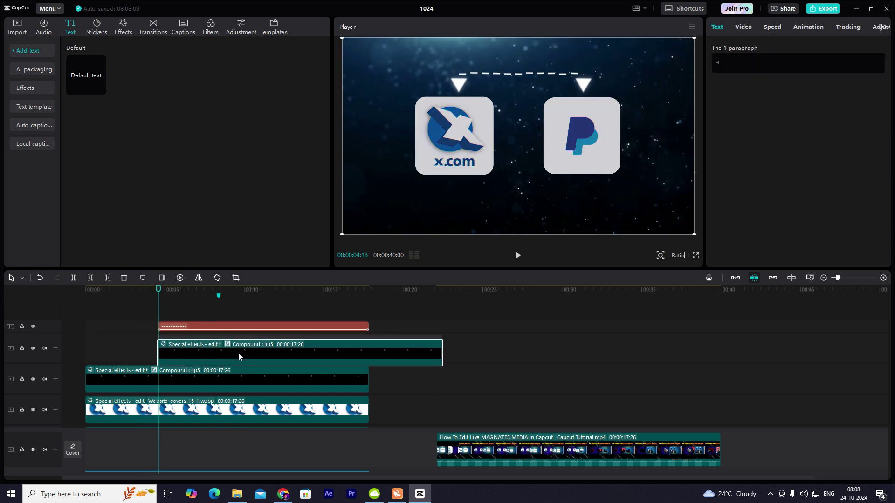
{"action": "left_click", "coordinate": [139, 337]}
{"action": "key", "text": "space"}
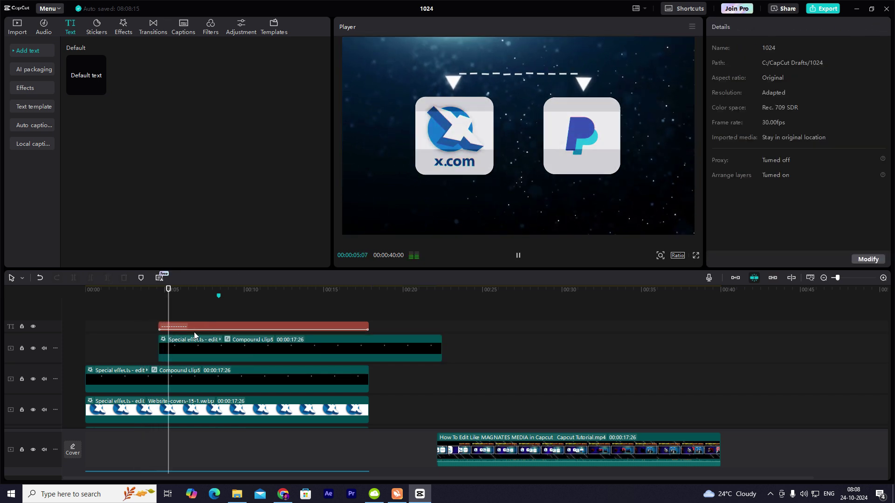
{"action": "key", "text": "space"}
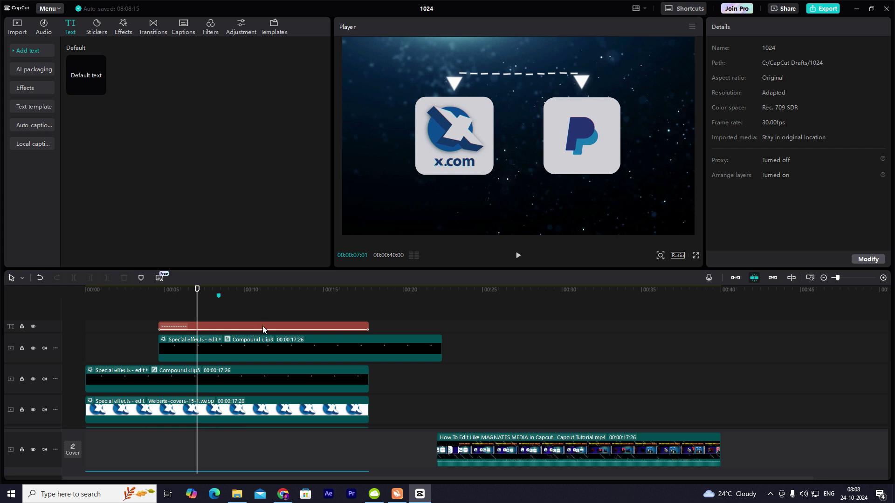
{"action": "left_click_drag", "start_coordinate": [442, 345], "coordinate": [364, 349]}
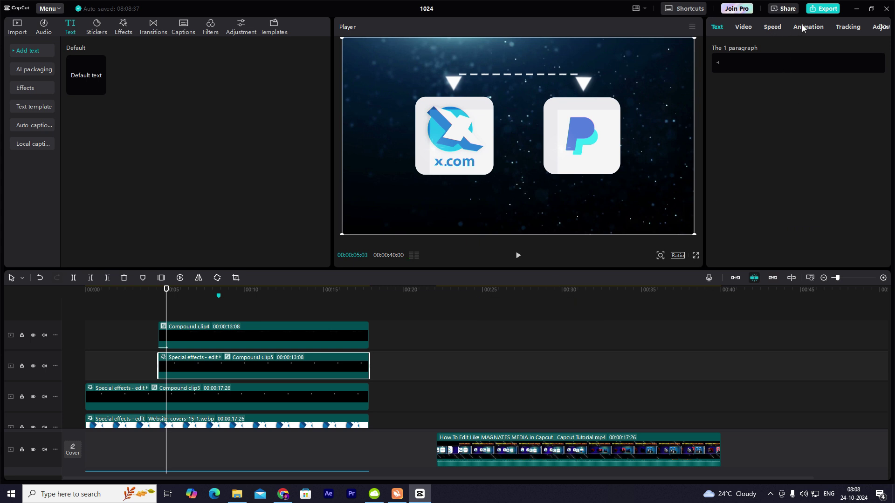
- Apply the Fade In animation to the copied triangle clip and preview the sequence from the start
{"action": "left_click", "coordinate": [802, 28]}
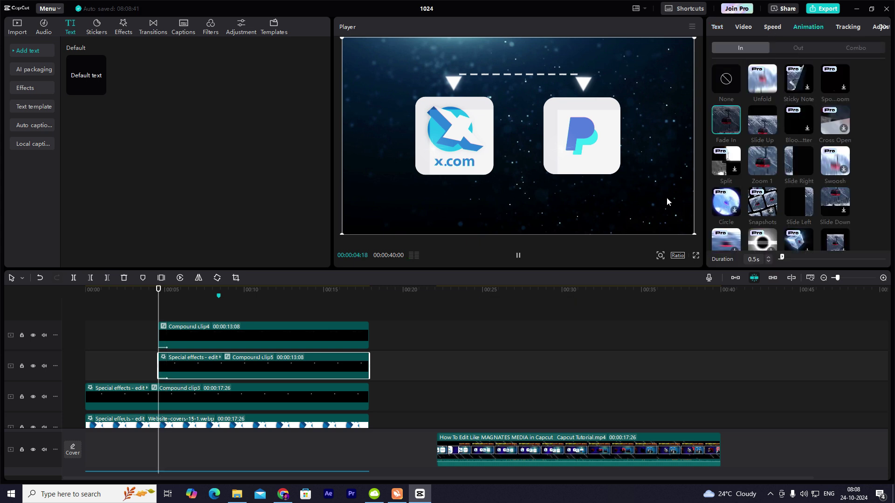
{"action": "left_click", "coordinate": [77, 330]}
{"action": "key", "text": "space"}
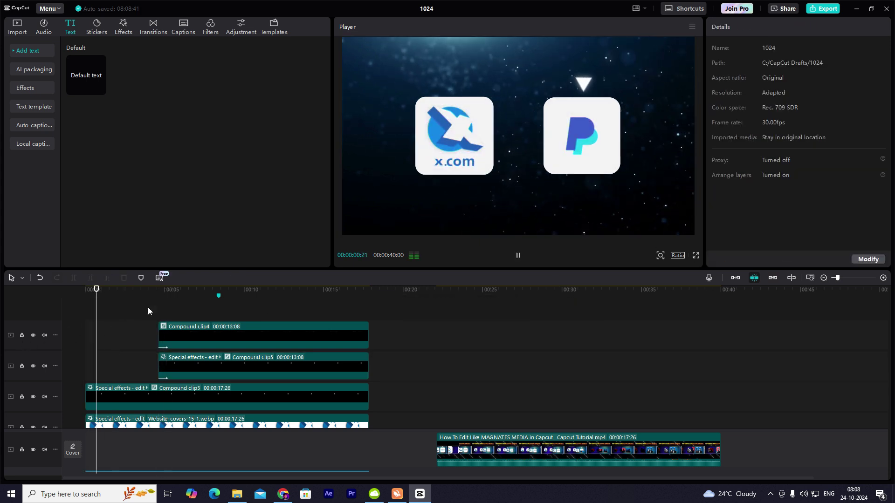
{"action": "scroll", "coordinate": [151, 307], "scroll_direction": "down", "scroll_amount": 2}
{"action": "scroll", "coordinate": [175, 326], "scroll_direction": "up", "scroll_amount": 1}
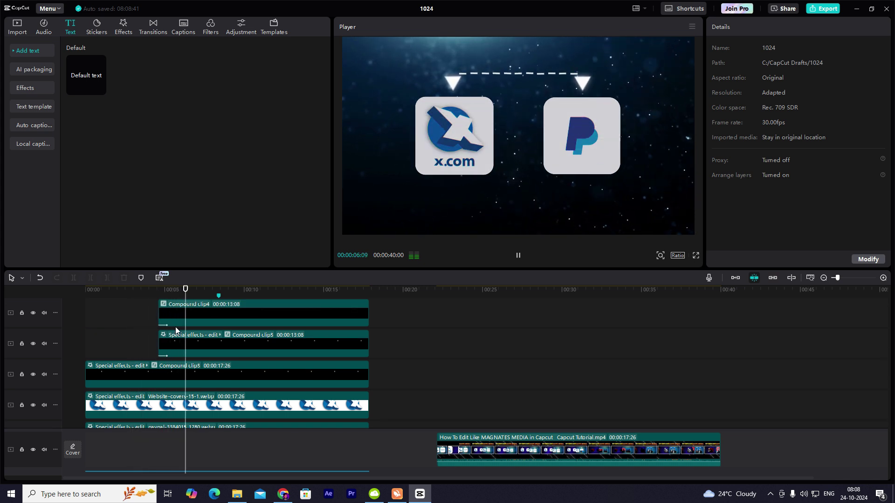
- Compare the arrow and dashed-line animation in the reference clip with the recreated sequence up to 00:00:08:27
{"action": "left_click", "coordinate": [503, 360]}
{"action": "key", "text": "space"}
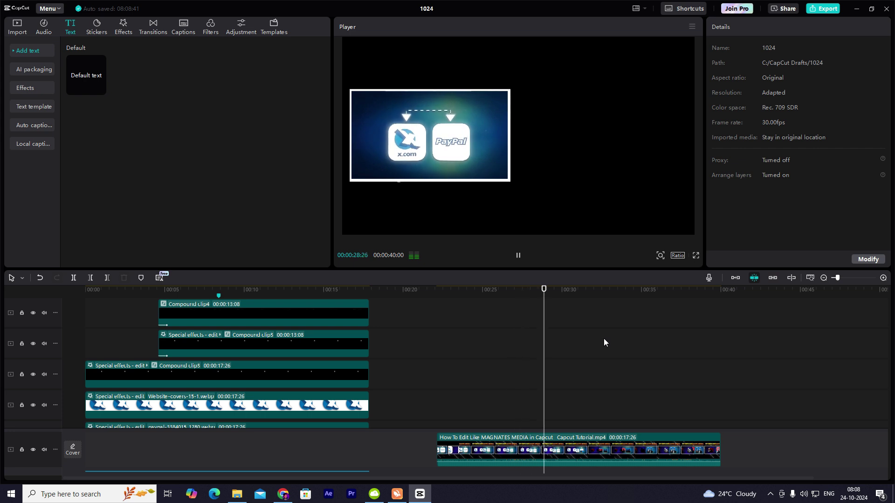
{"action": "left_click_drag", "start_coordinate": [578, 339], "coordinate": [200, 341]}
{"action": "scroll", "coordinate": [224, 339], "scroll_direction": "up", "scroll_amount": 1}
{"action": "key", "text": "space"}
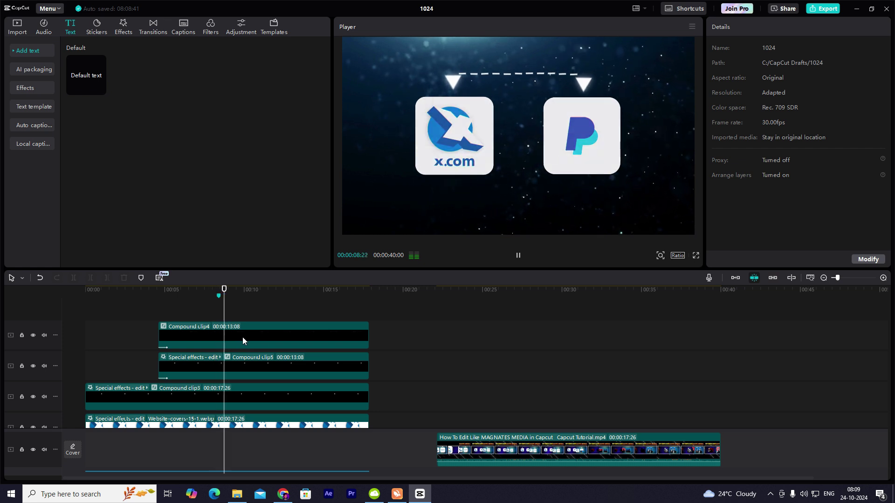
{"action": "key", "text": "space"}
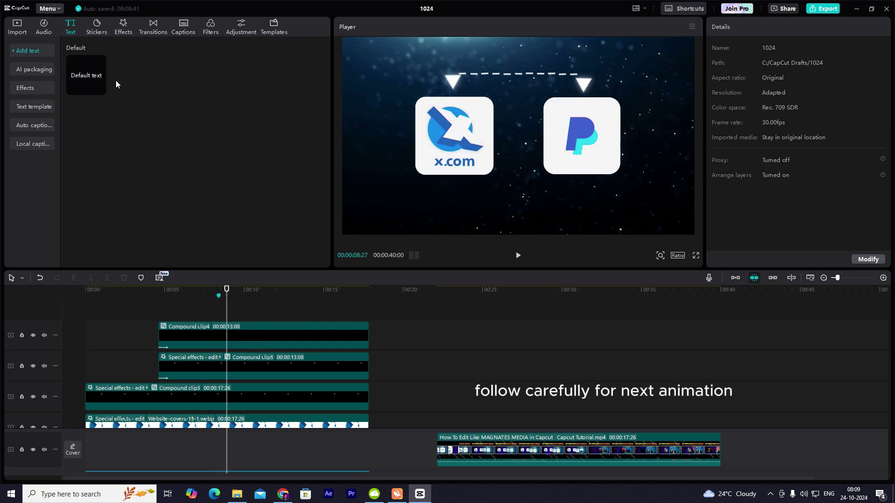
- Add a text clip with a solid square symbol just before 00:00:08, enlarged to about twice its size above-left of the x.com logo
{"action": "mouse_move", "coordinate": [207, 298]}
{"action": "left_mouse_down"}
{"action": "mouse_move", "coordinate": [217, 312]}
{"action": "mouse_move", "coordinate": [203, 311]}
{"action": "mouse_move", "coordinate": [214, 313]}
{"action": "left_mouse_up"}
{"action": "left_click_drag", "start_coordinate": [759, 78], "coordinate": [551, 59]}
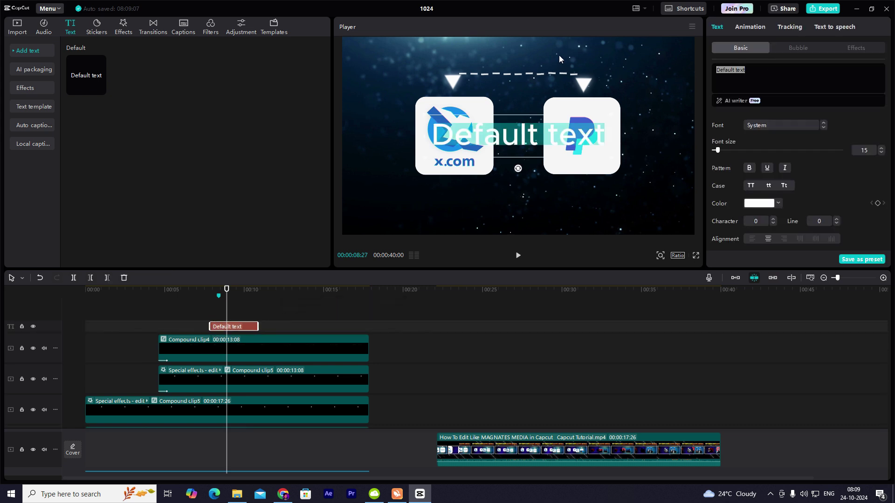
{"action": "key", "text": "super+period"}
{"action": "left_click", "coordinate": [767, 107]}
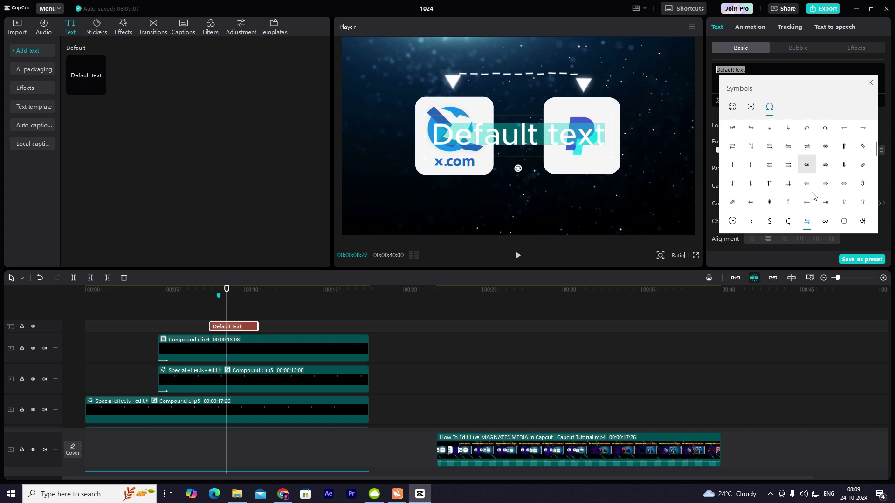
{"action": "left_click", "coordinate": [825, 152]}
{"action": "left_click", "coordinate": [207, 305]}
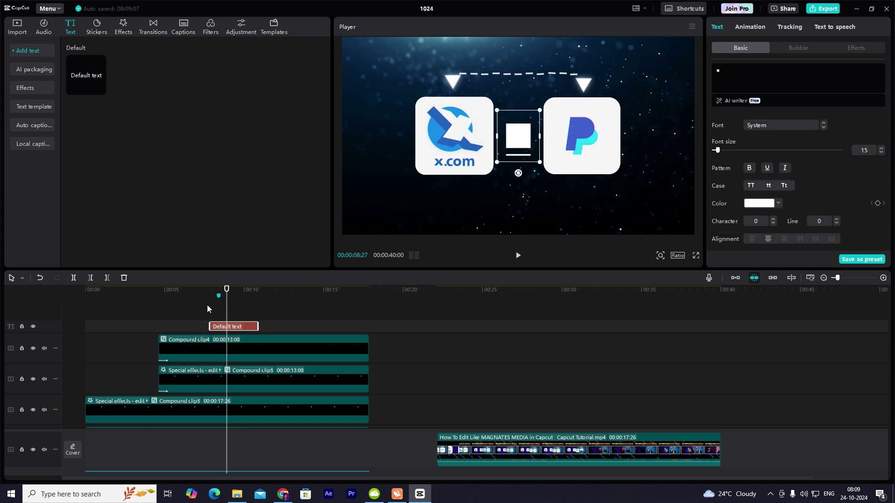
{"action": "left_click", "coordinate": [245, 328]}
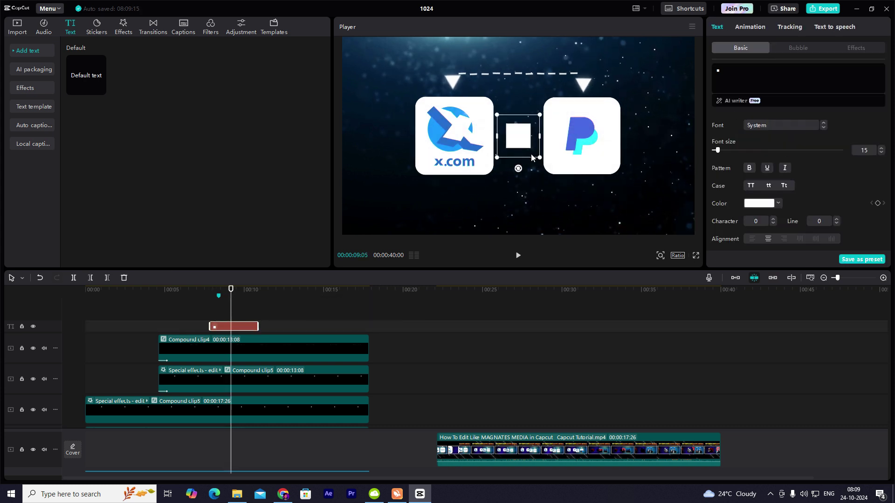
{"action": "left_click_drag", "start_coordinate": [544, 157], "coordinate": [390, 83]}
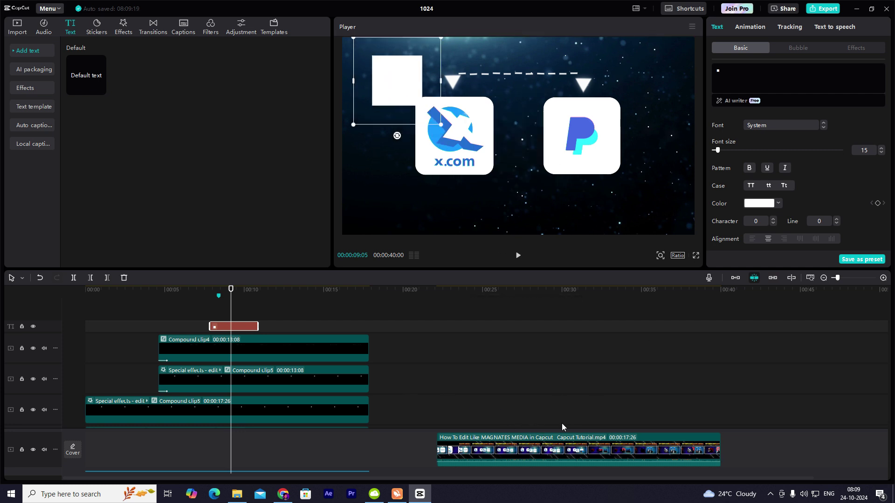
- Colour the square text with the blue sampled from the reference clip's right-hand tile at 00:00:30:28, and return to 00:00:09:08
{"action": "left_click_drag", "start_coordinate": [453, 305], "coordinate": [577, 396]}
{"action": "left_click", "coordinate": [231, 327]}
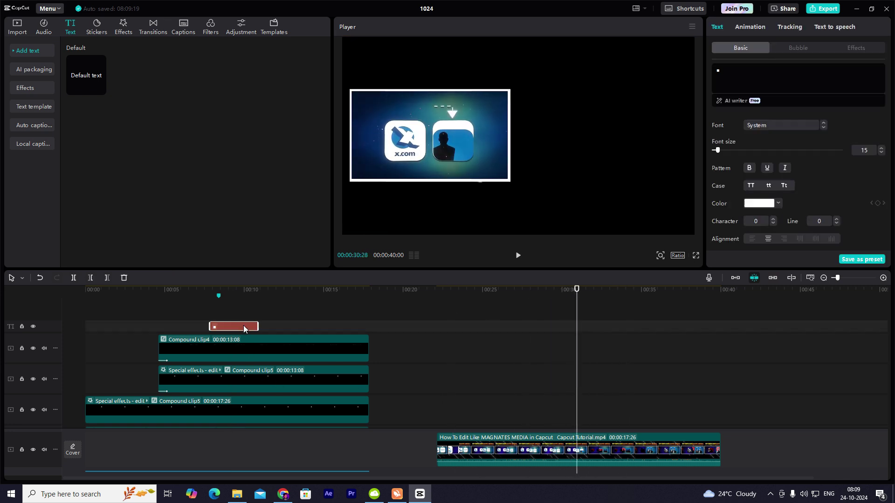
{"action": "left_click", "coordinate": [765, 204]}
{"action": "left_click", "coordinate": [727, 282]}
{"action": "left_click", "coordinate": [462, 142]}
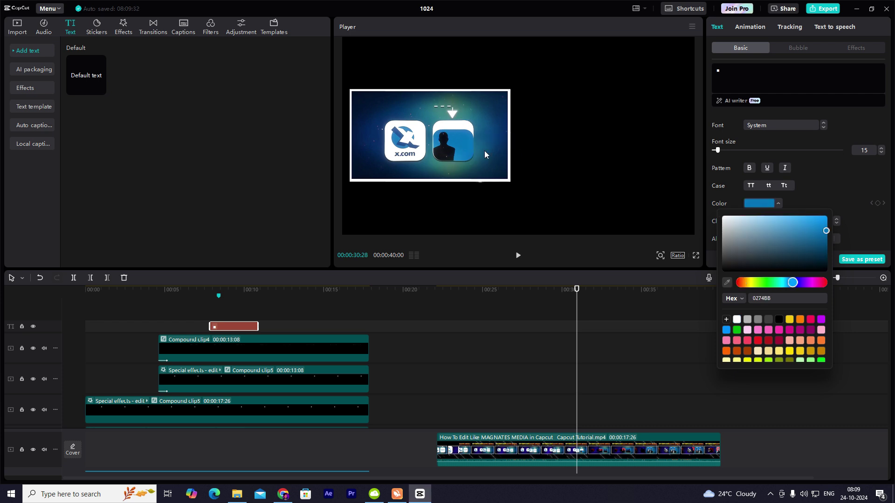
{"action": "left_click_drag", "start_coordinate": [576, 304], "coordinate": [232, 310]}
{"action": "left_click", "coordinate": [241, 324]}
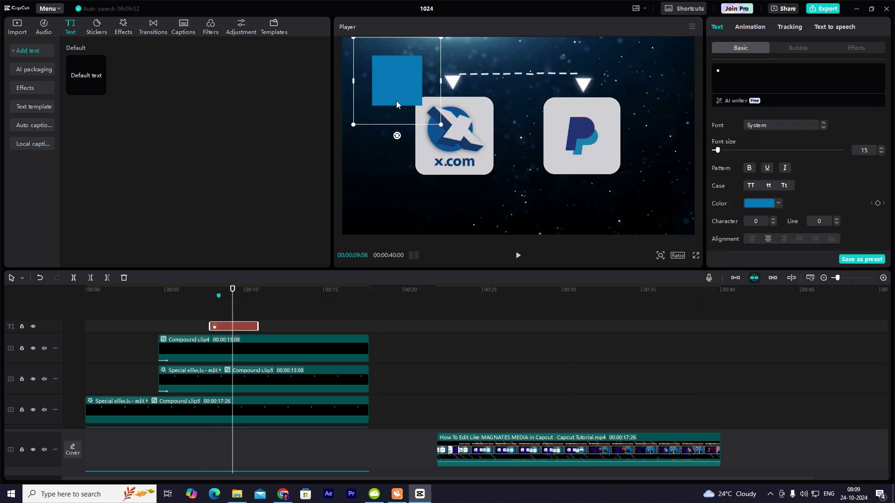
- Move the blue square onto the PayPal tile and enlarge it to 313% scale so it covers the tile
{"action": "left_click_drag", "start_coordinate": [396, 101], "coordinate": [582, 148]}
{"action": "left_click_drag", "start_coordinate": [628, 181], "coordinate": [686, 206]}
{"action": "mouse_move", "coordinate": [597, 146]}
{"action": "left_mouse_down"}
{"action": "mouse_move", "coordinate": [594, 161]}
{"action": "mouse_move", "coordinate": [598, 144]}
{"action": "left_mouse_up"}
{"action": "left_click_drag", "start_coordinate": [652, 204], "coordinate": [646, 198]}
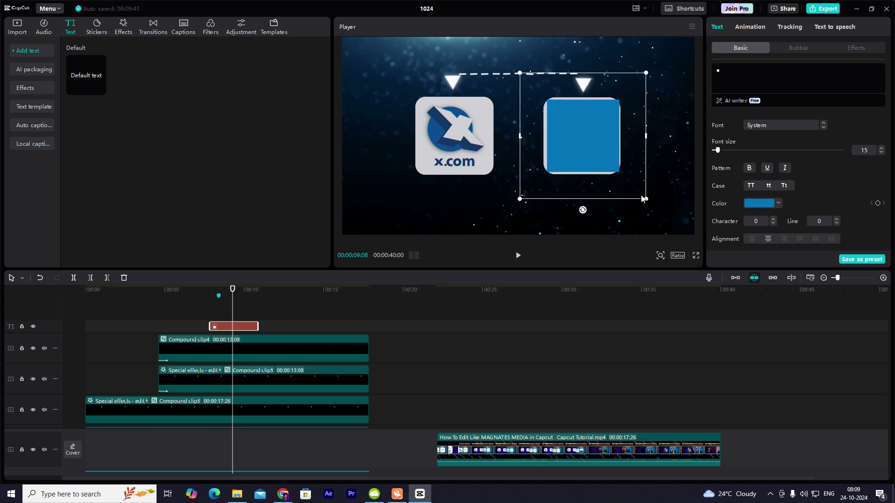
{"action": "left_click_drag", "start_coordinate": [608, 166], "coordinate": [685, 166]}
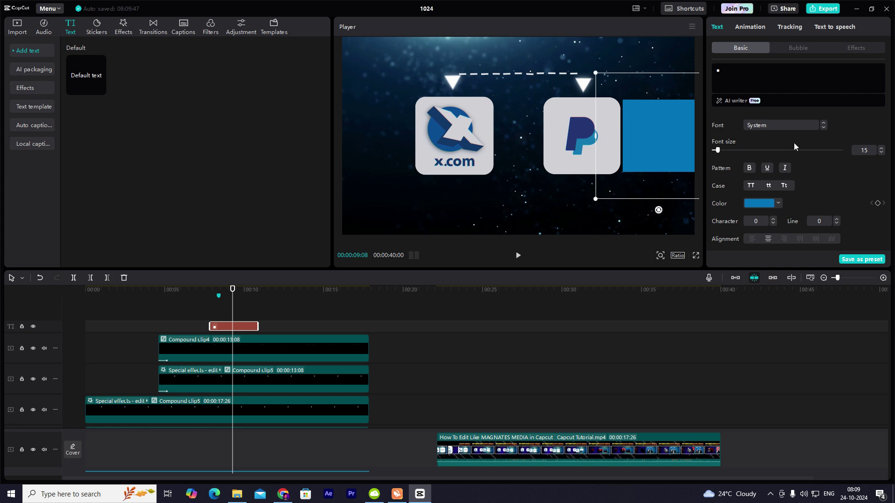
{"action": "left_click_drag", "start_coordinate": [601, 200], "coordinate": [596, 206]}
{"action": "left_click_drag", "start_coordinate": [684, 123], "coordinate": [632, 130]}
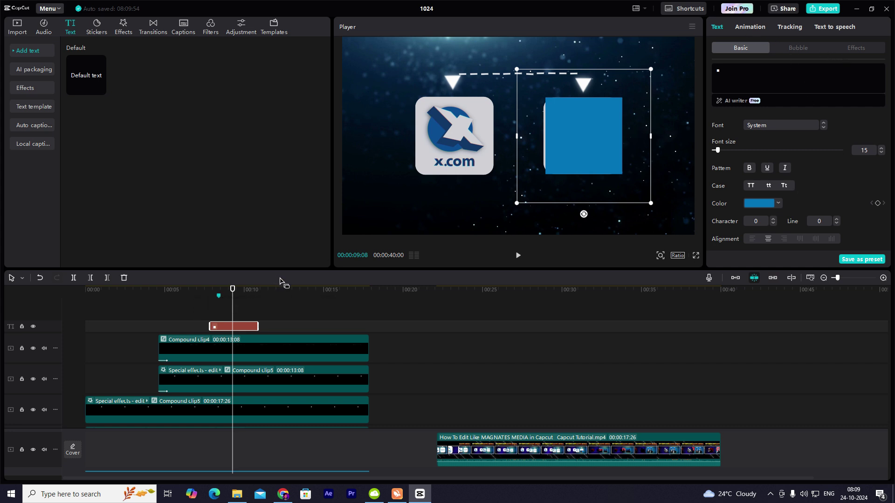
- Turn off uniform scaling for the blue square and flatten it to a 1% scale height
{"action": "scroll", "coordinate": [857, 192], "scroll_direction": "down", "scroll_amount": 3}
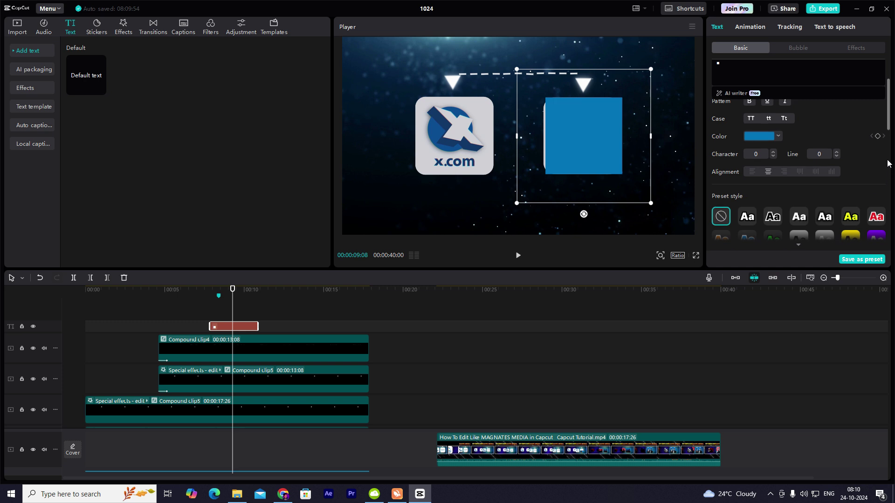
{"action": "scroll", "coordinate": [834, 149], "scroll_direction": "down", "scroll_amount": 5}
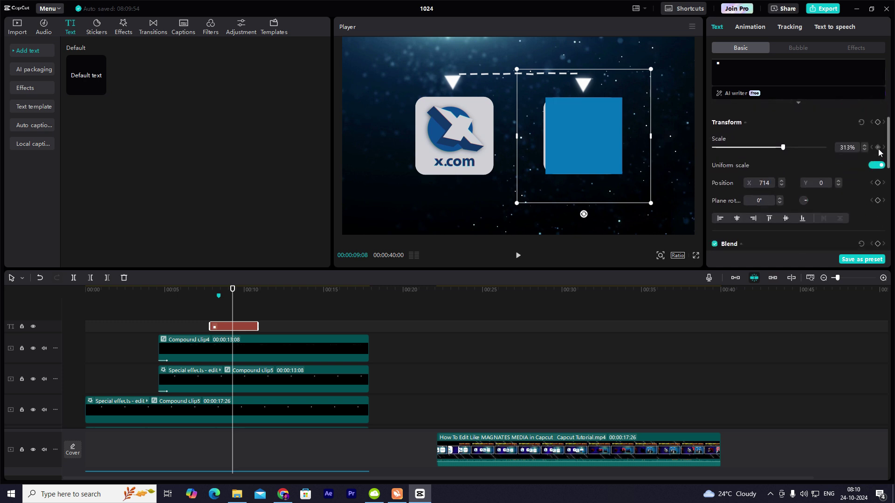
{"action": "left_click", "coordinate": [877, 166]}
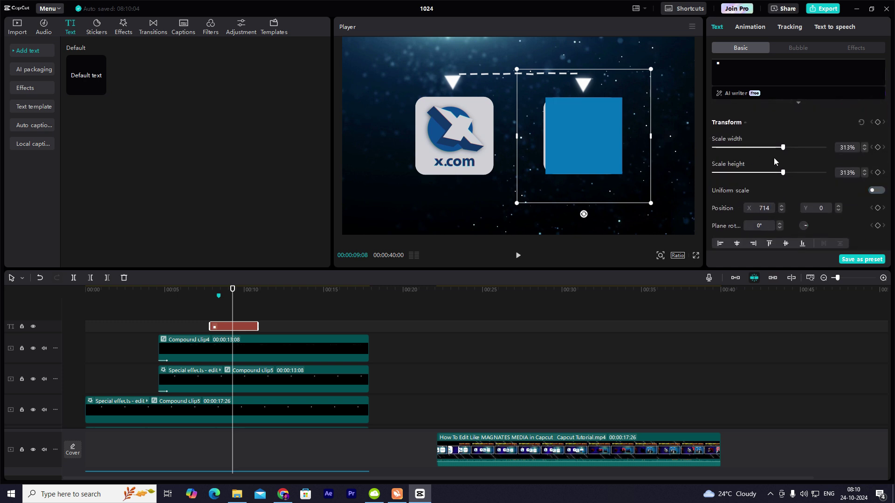
{"action": "left_click_drag", "start_coordinate": [780, 172], "coordinate": [550, 188]}
- Extend the square text clip to the end of the logo clips and keyframe its scale height at 00:00:07:26
{"action": "left_click", "coordinate": [222, 318]}
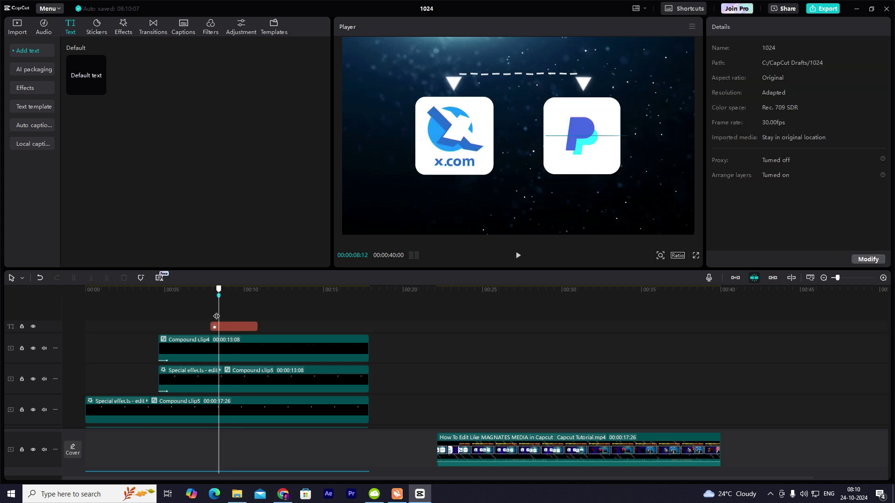
{"action": "left_click_drag", "start_coordinate": [258, 327], "coordinate": [370, 327]}
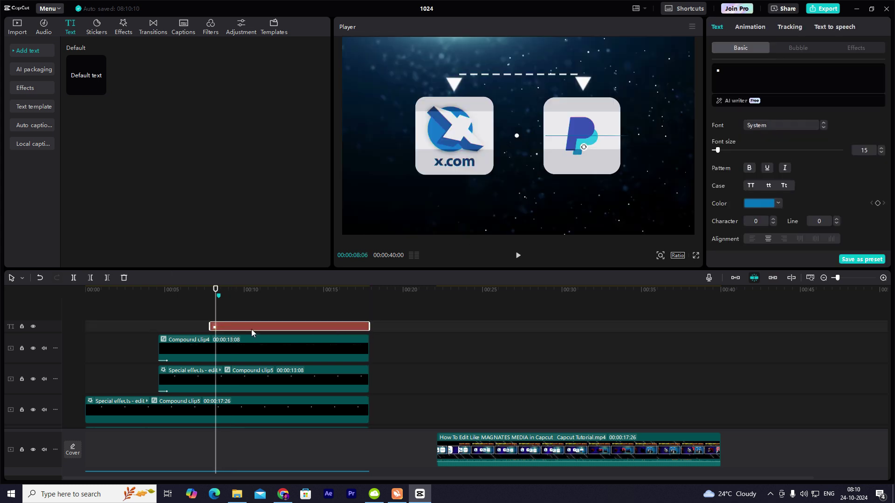
{"action": "left_click_drag", "start_coordinate": [216, 318], "coordinate": [211, 318]}
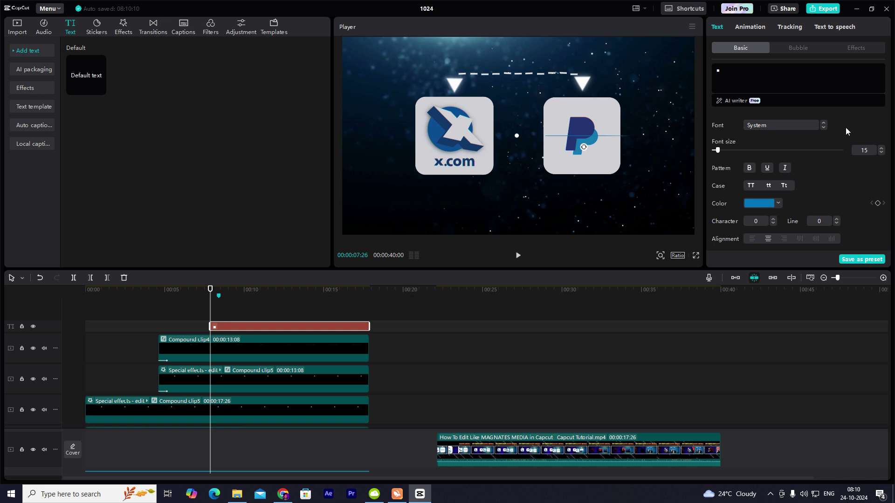
{"action": "scroll", "coordinate": [875, 210], "scroll_direction": "down", "scroll_amount": 5}
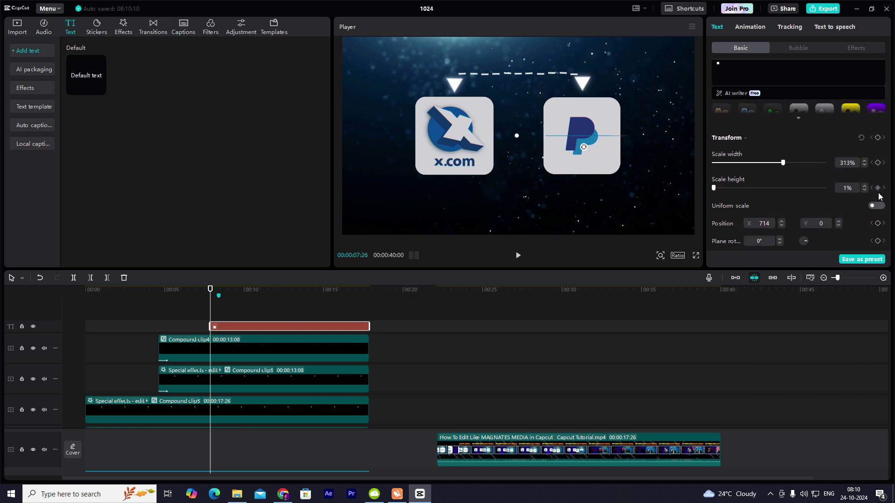
{"action": "left_click", "coordinate": [877, 188]}
- Preview the sequence and shift the square text clip to start at about 00:00:08:06
{"action": "key", "text": "space"}
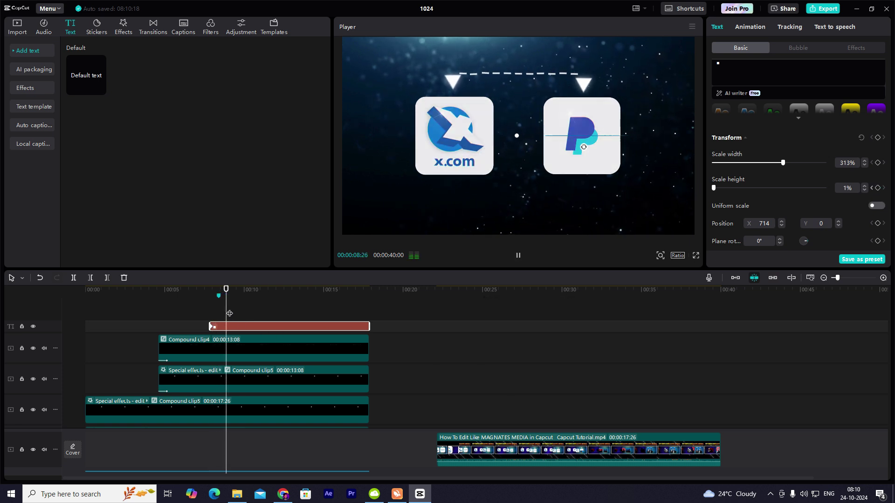
{"action": "key", "text": "space"}
{"action": "left_click_drag", "start_coordinate": [248, 315], "coordinate": [232, 327]}
{"action": "key", "text": "space"}
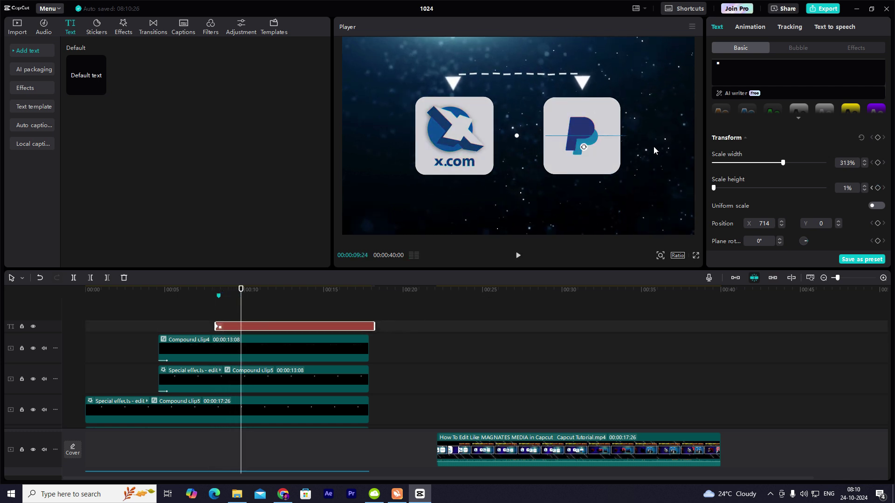
- Keyframe the square's scale height at 700% at 00:00:09:24 and preview its growth
{"action": "left_click_drag", "start_coordinate": [720, 186], "coordinate": [888, 208]}
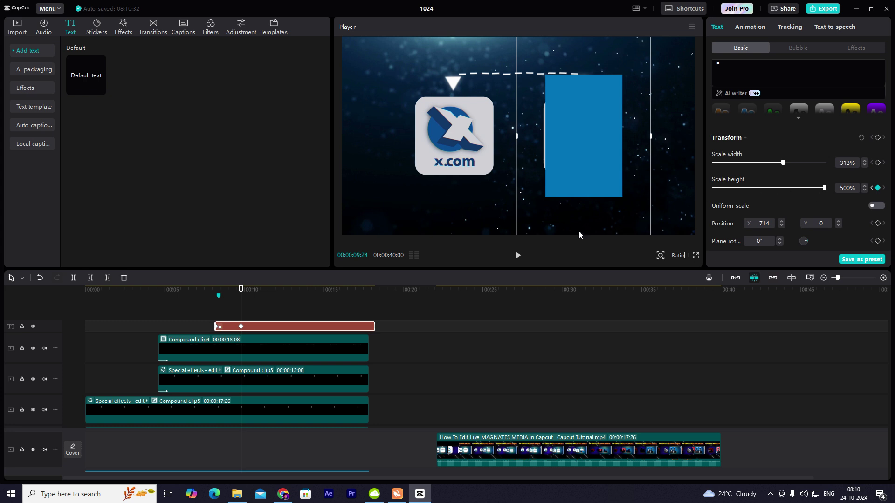
{"action": "left_click_drag", "start_coordinate": [838, 188], "coordinate": [853, 188]}
{"action": "type", "text": "700"}
{"action": "left_click_drag", "start_coordinate": [231, 302], "coordinate": [253, 322]}
{"action": "left_click", "coordinate": [256, 326]}
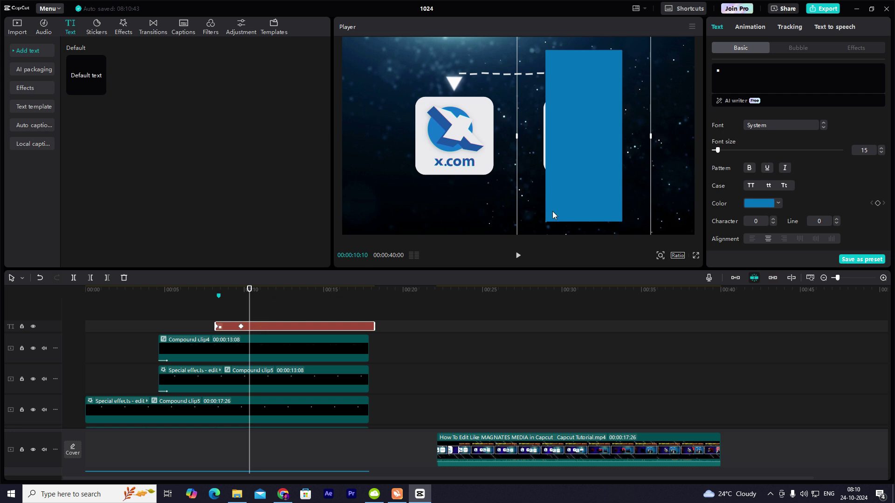
{"action": "left_click_drag", "start_coordinate": [218, 316], "coordinate": [251, 323]}
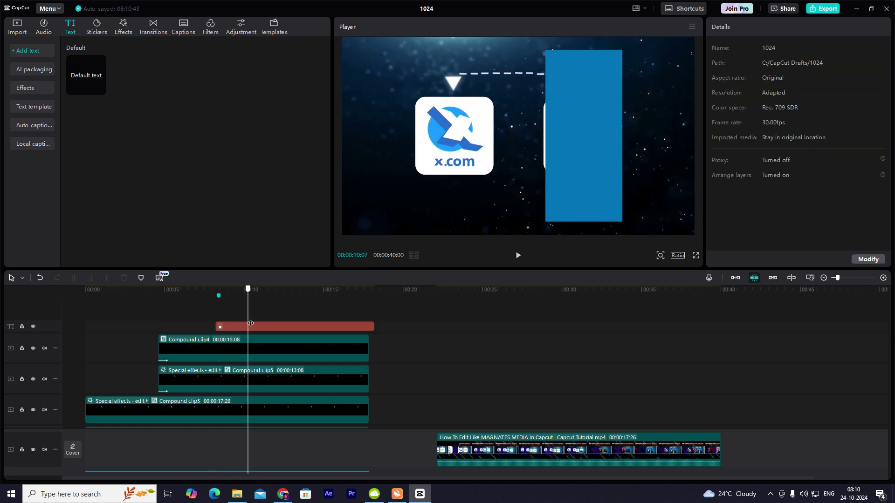
- Apply the Cubic Out preset curve to the square's scale height keyframes and close the keyframe graph
{"action": "left_click", "coordinate": [239, 327]}
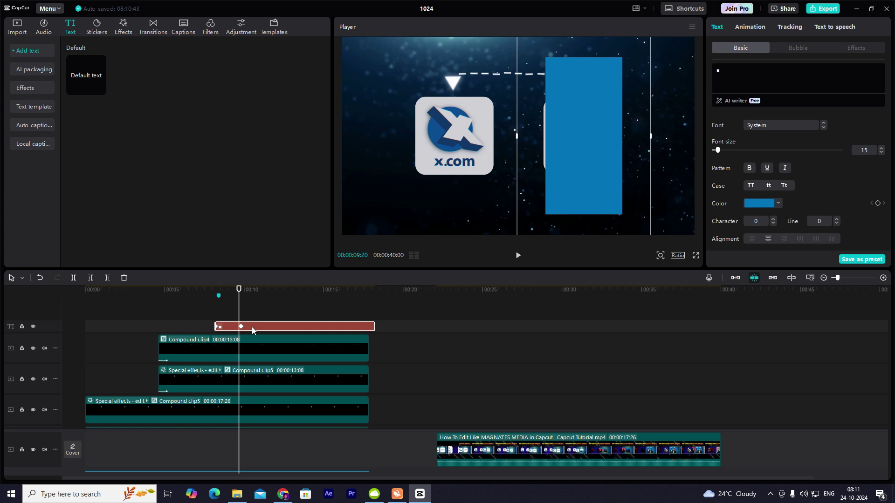
{"action": "left_click", "coordinate": [251, 326]}
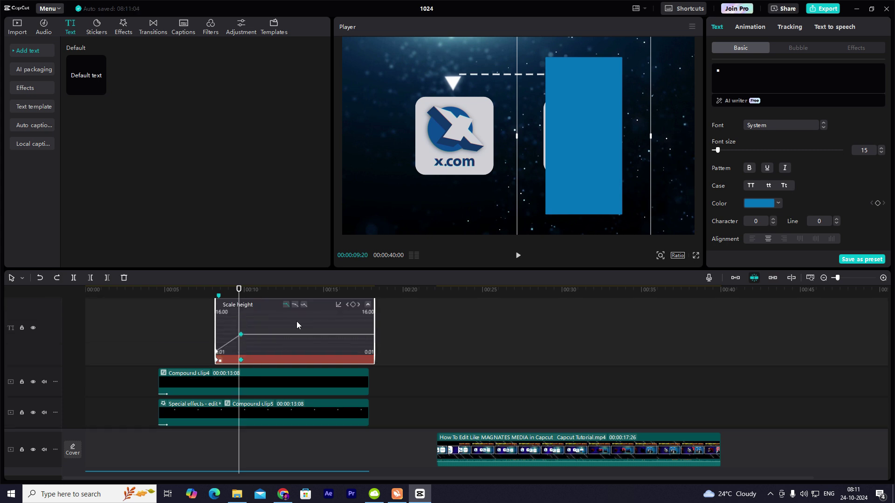
{"action": "left_click", "coordinate": [338, 316]}
{"action": "left_click", "coordinate": [400, 392]}
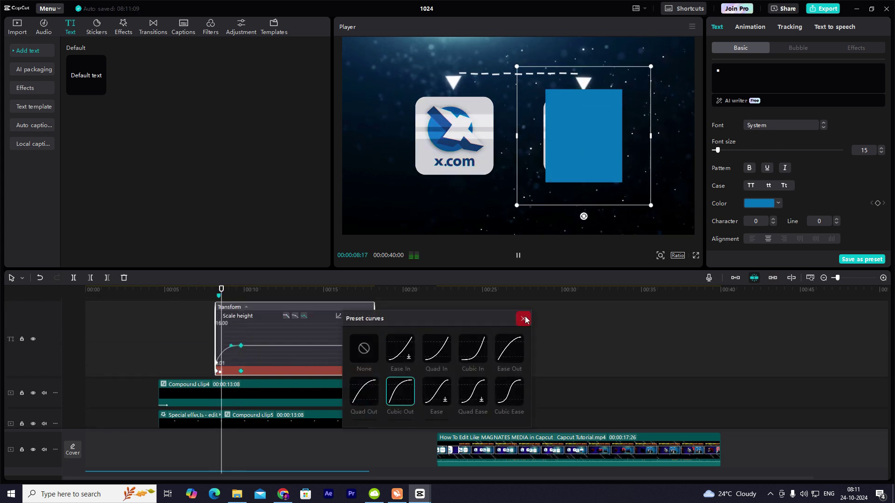
{"action": "left_click", "coordinate": [523, 319]}
{"action": "key", "text": "alt+k"}
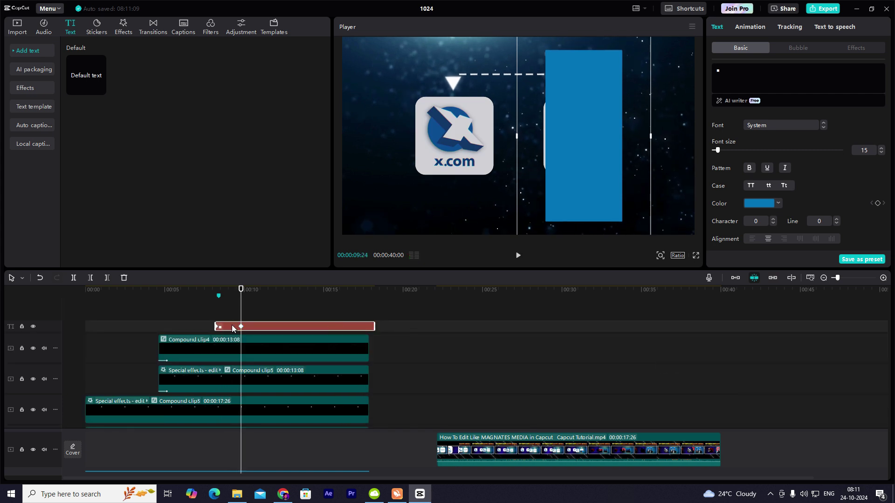
- Turn the square text into a compound clip, lower it to Y -422 at the PayPal tile's bottom edge, and preview it
{"action": "key", "text": "alt+g"}
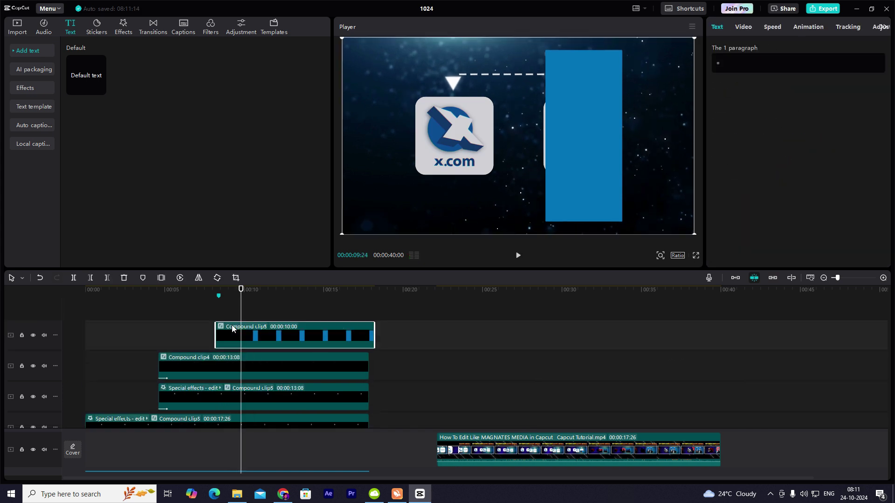
{"action": "left_click_drag", "start_coordinate": [583, 153], "coordinate": [580, 158]}
{"action": "left_click_drag", "start_coordinate": [241, 313], "coordinate": [216, 317]}
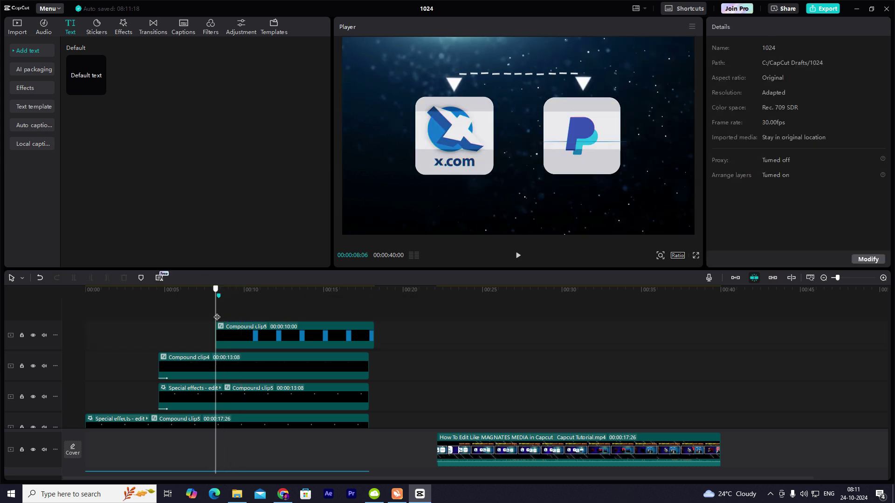
{"action": "left_click_drag", "start_coordinate": [579, 141], "coordinate": [586, 177]}
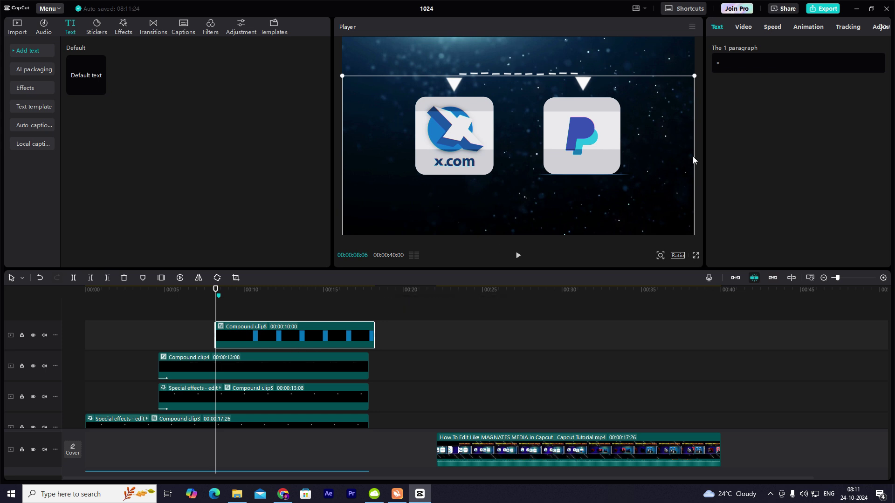
{"action": "key", "text": "space"}
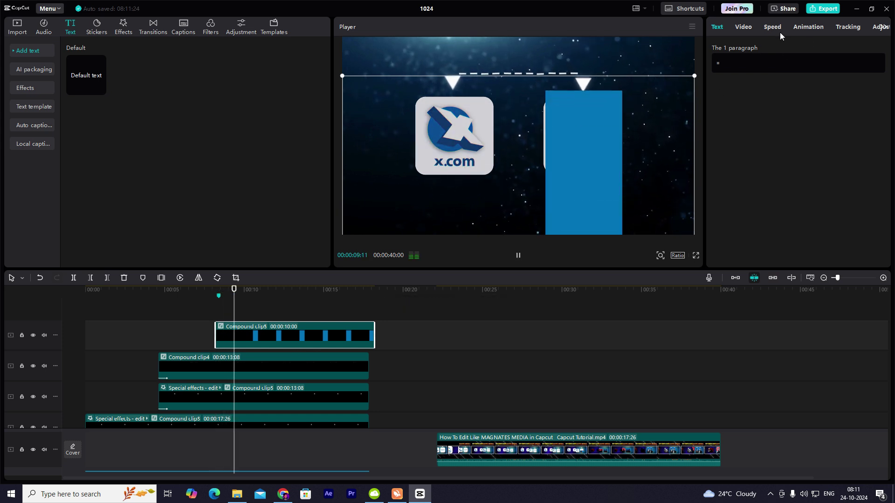
{"action": "key", "text": "space"}
- Apply a Horizontal mask to the blue square's compound clip to hide everything below the PayPal tile
{"action": "left_click", "coordinate": [755, 27]}
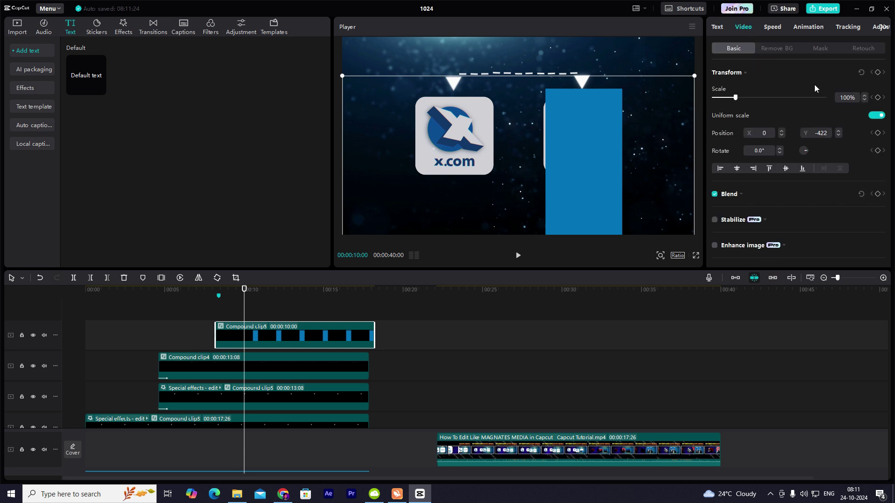
{"action": "left_click", "coordinate": [815, 47]}
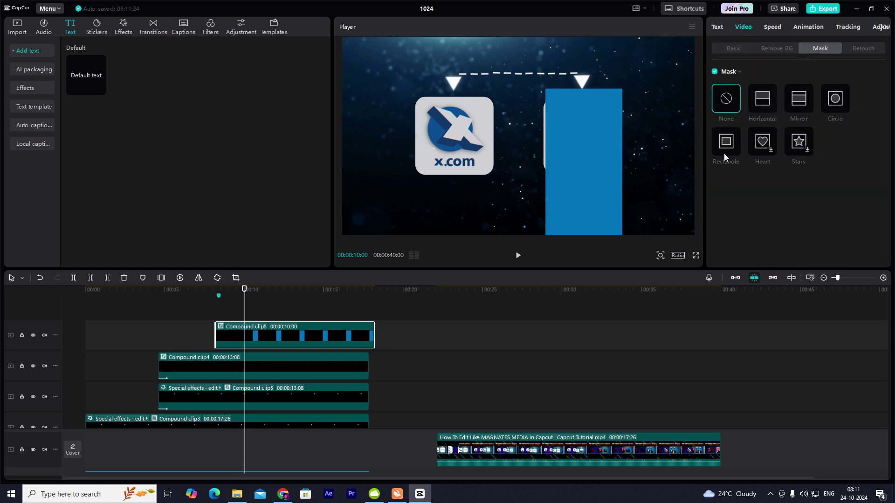
{"action": "left_click", "coordinate": [756, 104]}
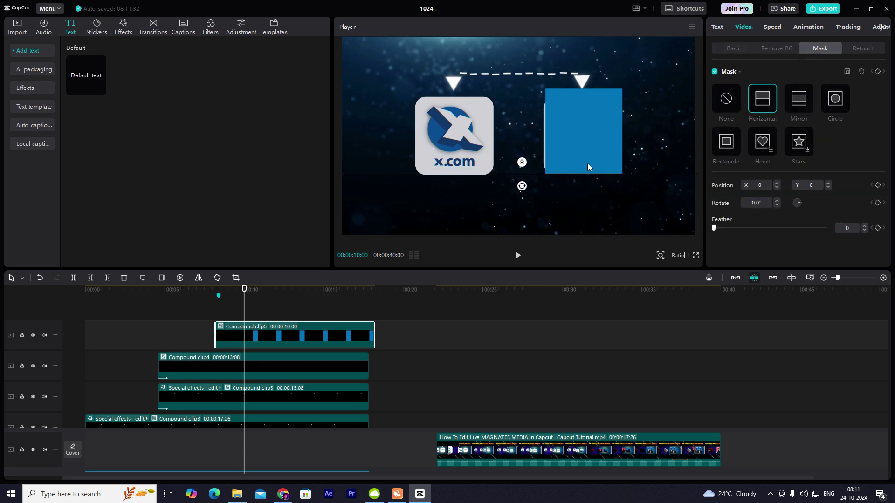
{"action": "left_click_drag", "start_coordinate": [587, 163], "coordinate": [589, 163]}
- Scale the masked clip to 92%, position it over the PayPal tile at X 48, Y -435, and preview from 00:00:08:06
{"action": "left_click", "coordinate": [724, 51]}
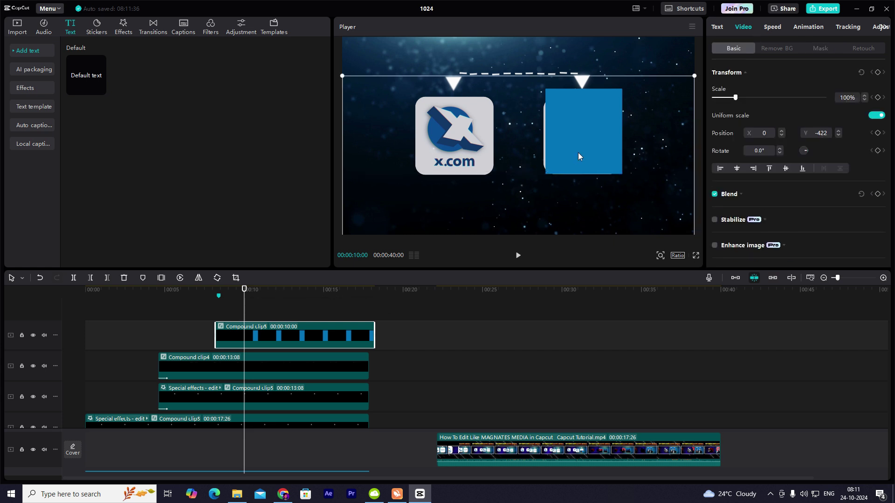
{"action": "left_click_drag", "start_coordinate": [578, 152], "coordinate": [574, 152]}
{"action": "left_click_drag", "start_coordinate": [691, 77], "coordinate": [685, 87]}
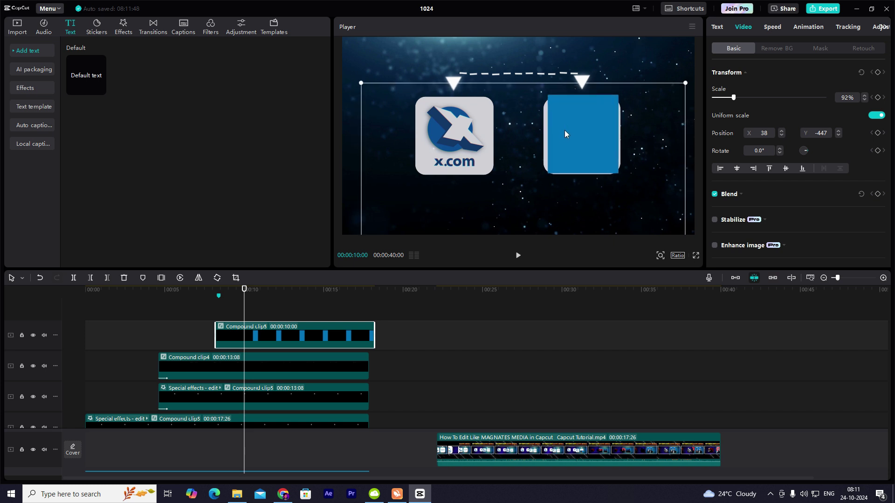
{"action": "left_click", "coordinate": [214, 315]}
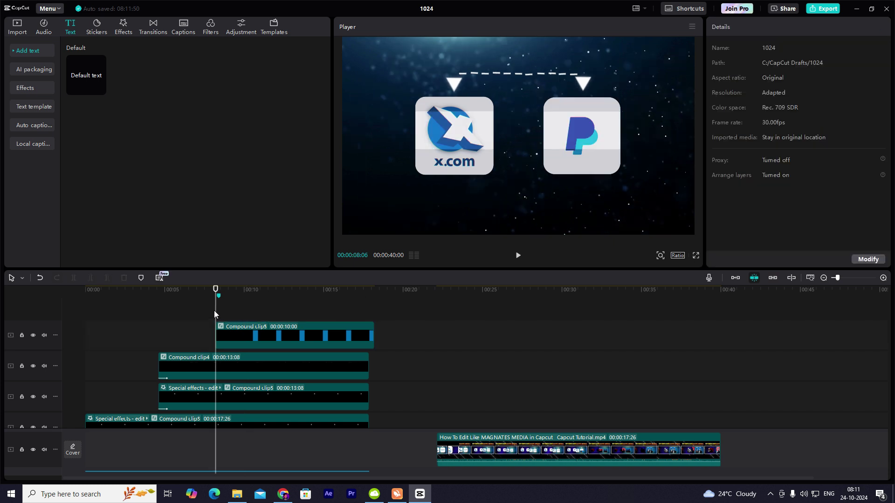
{"action": "key", "text": "space"}
{"action": "left_click", "coordinate": [266, 337]}
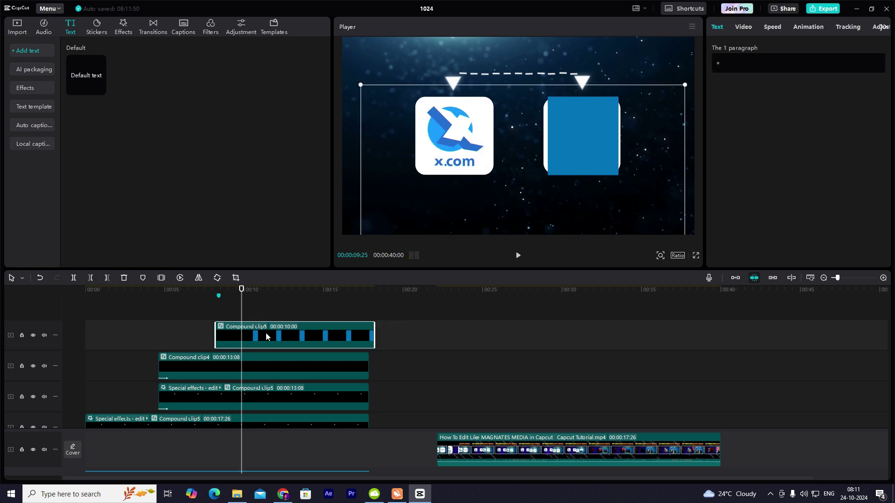
- Turn off uniform scale for the blue square's clip, set its scale width to 100% and move it to X 0, Y -442
{"action": "left_click", "coordinate": [744, 28]}
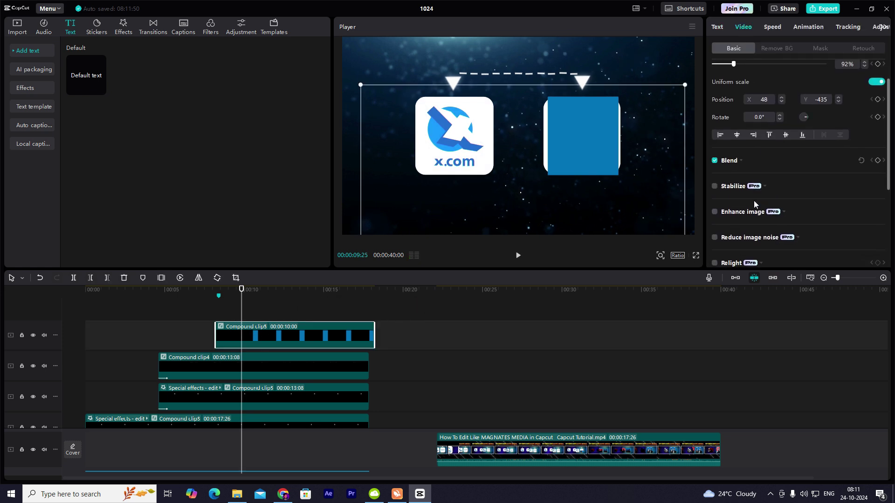
{"action": "scroll", "coordinate": [804, 165], "scroll_direction": "up", "scroll_amount": 2}
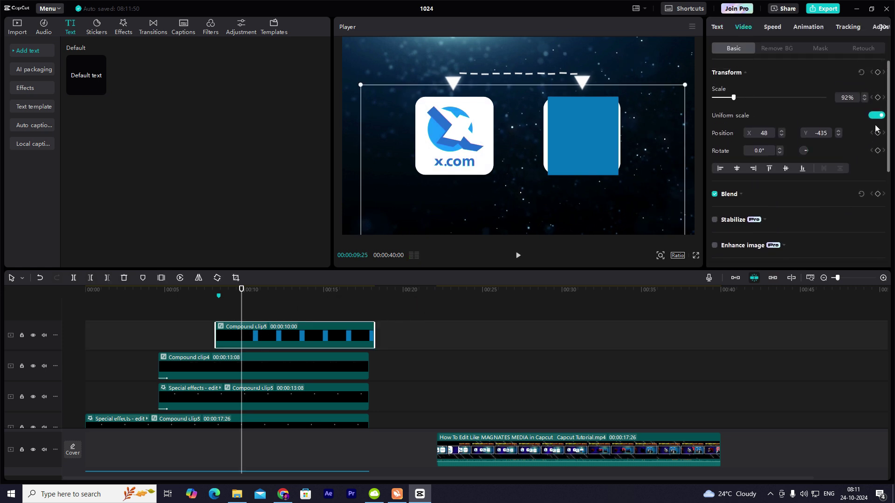
{"action": "left_click", "coordinate": [876, 117]}
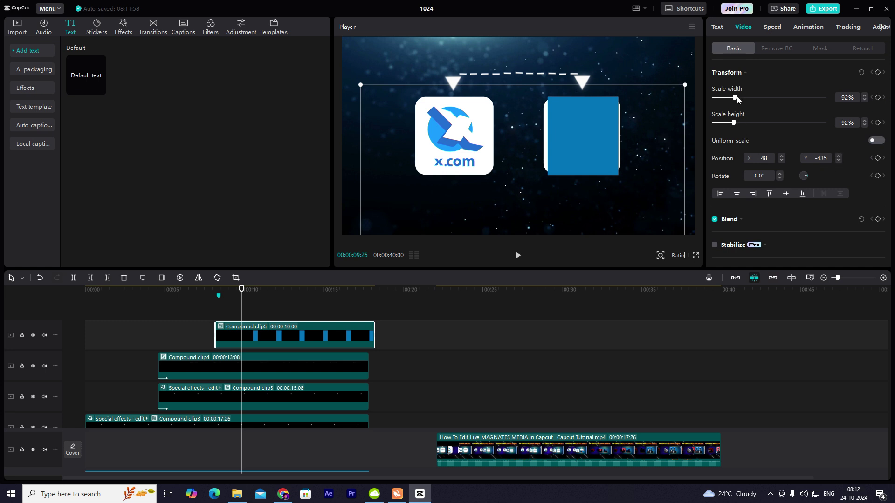
{"action": "left_click_drag", "start_coordinate": [736, 96], "coordinate": [737, 96]}
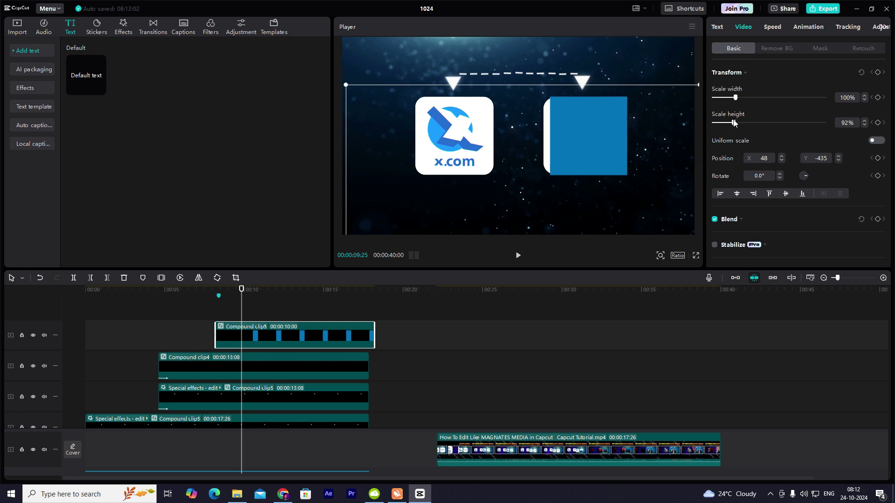
{"action": "left_click_drag", "start_coordinate": [618, 129], "coordinate": [615, 130]}
- Widen the blue square to a scale width of 107%, reposition it over the PayPal tile, and preview from its start
{"action": "mouse_move", "coordinate": [661, 255]}
{"action": "left_click", "coordinate": [648, 270]}
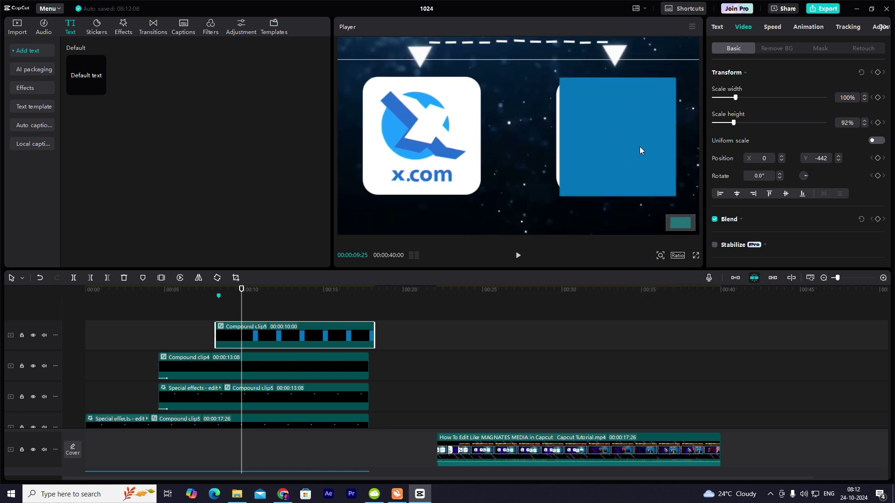
{"action": "left_click_drag", "start_coordinate": [645, 145], "coordinate": [643, 144]}
{"action": "left_click_drag", "start_coordinate": [736, 98], "coordinate": [737, 98]}
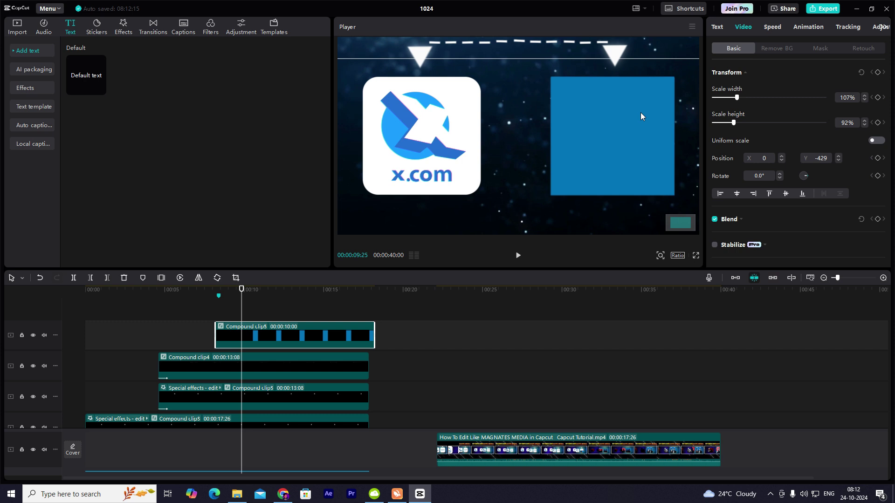
{"action": "left_click_drag", "start_coordinate": [640, 113], "coordinate": [639, 113]}
{"action": "left_click", "coordinate": [876, 140]}
{"action": "left_click", "coordinate": [214, 318]}
{"action": "key", "text": "space"}
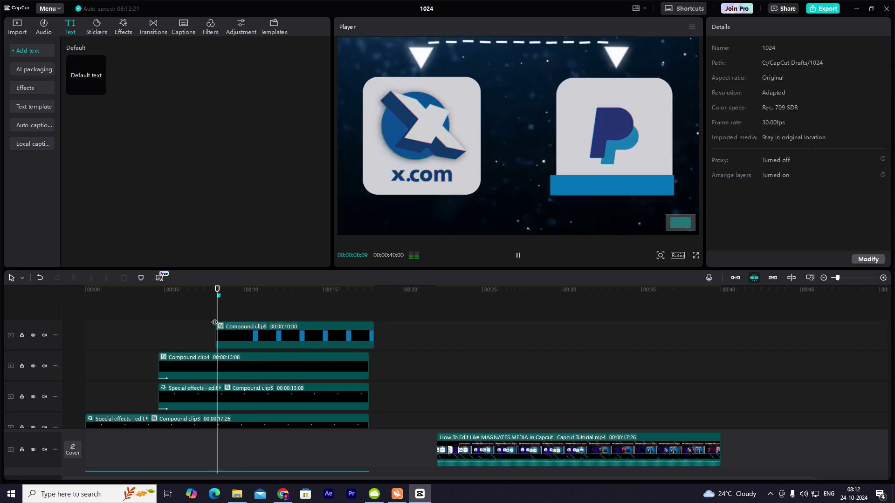
{"action": "key", "text": "space"}
- Nudge the blue square into place over the PayPal tile and turn it into a new compound clip
{"action": "left_click", "coordinate": [625, 136]}
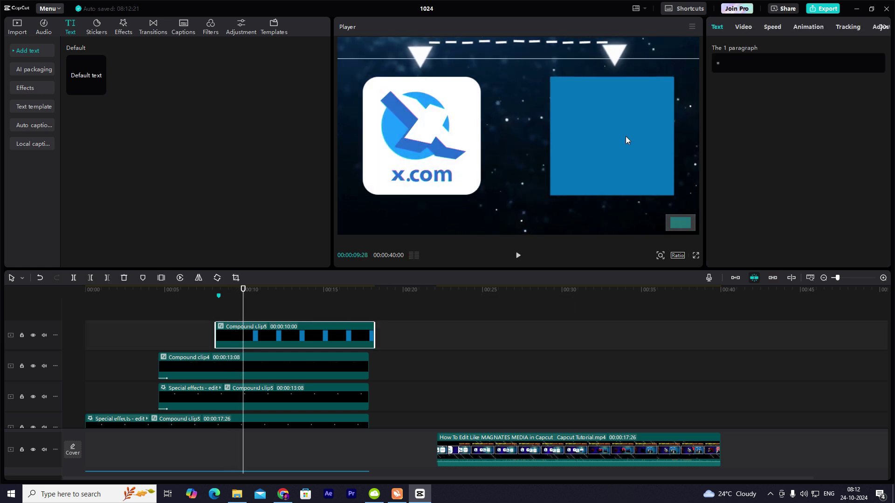
{"action": "left_click_drag", "start_coordinate": [624, 135], "coordinate": [623, 135]}
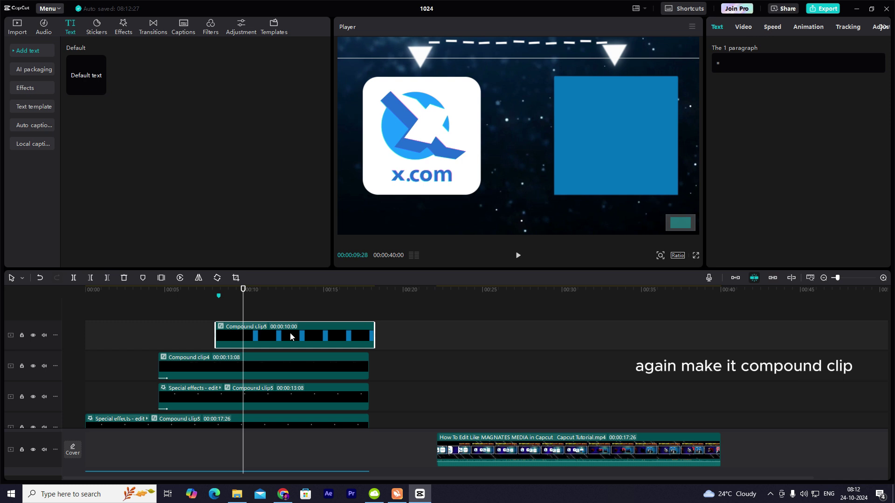
{"action": "key", "text": "alt+g"}
- Apply a Rectangle mask to the compound clip, sized 435 by 432 around the PayPal tile at X 352, Y 0
{"action": "left_click", "coordinate": [821, 49]}
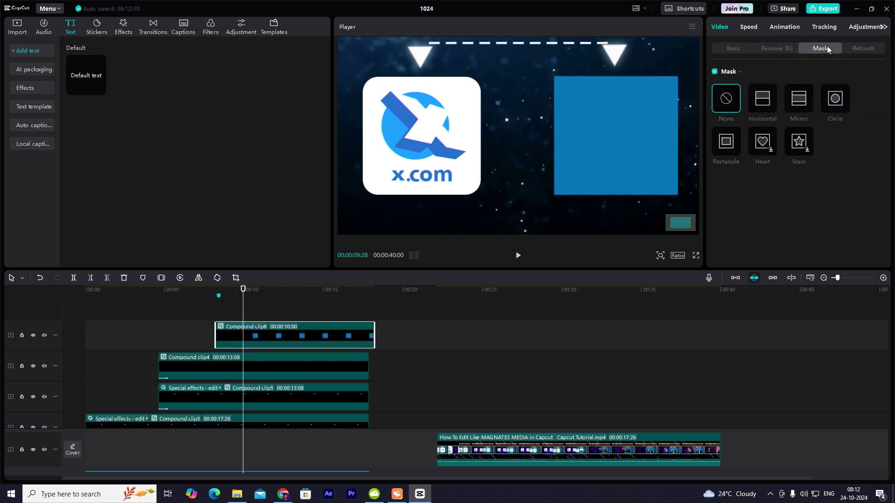
{"action": "left_click", "coordinate": [762, 99]}
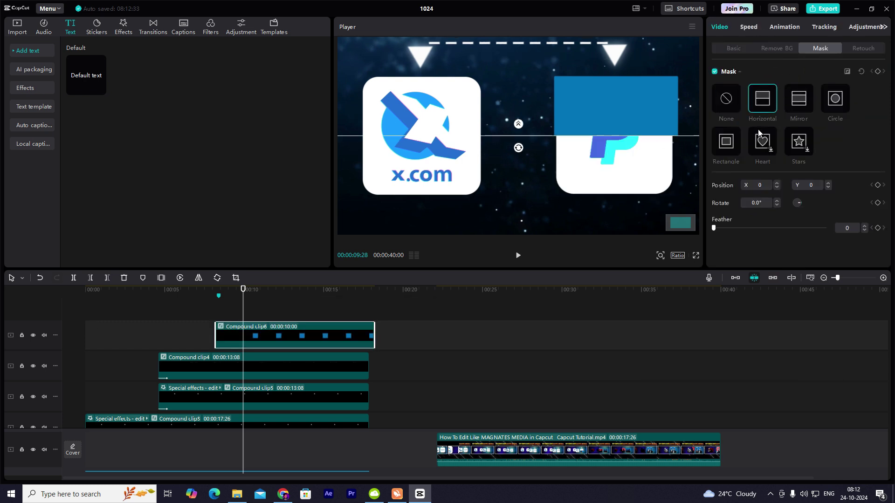
{"action": "left_click", "coordinate": [732, 145]}
{"action": "left_click_drag", "start_coordinate": [515, 140], "coordinate": [605, 158]}
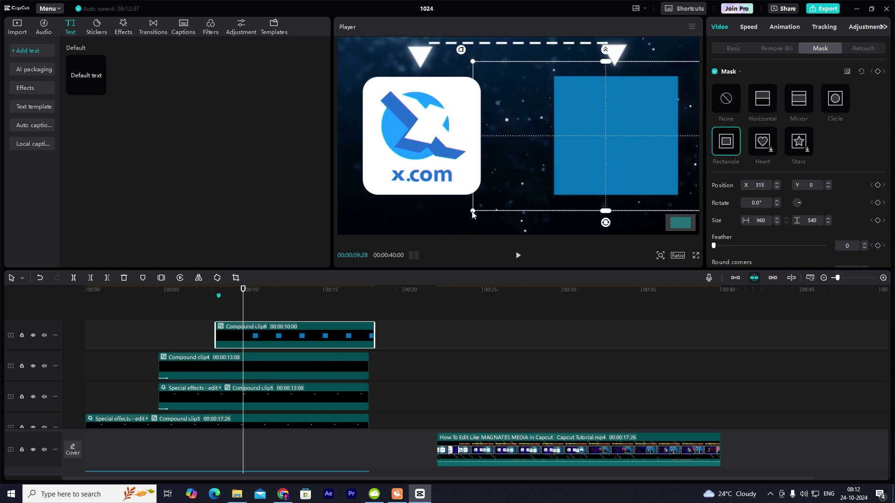
{"action": "left_click_drag", "start_coordinate": [472, 215], "coordinate": [535, 194]}
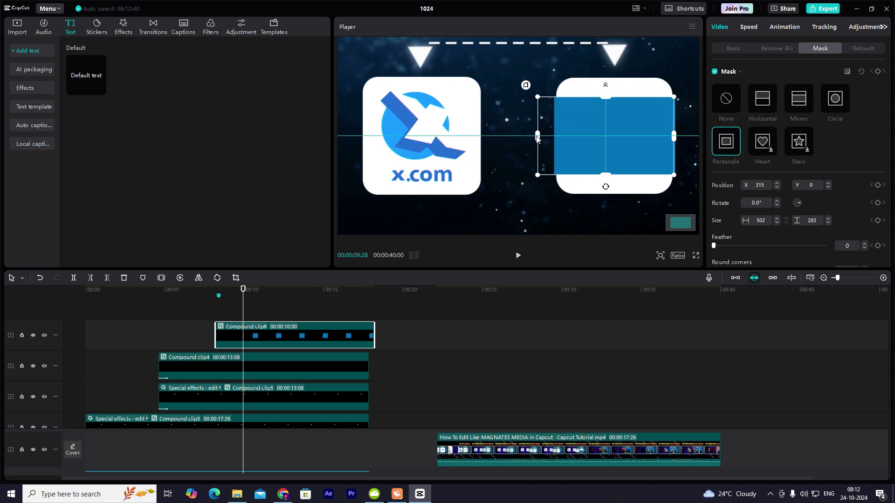
{"action": "left_click_drag", "start_coordinate": [536, 136], "coordinate": [580, 133]}
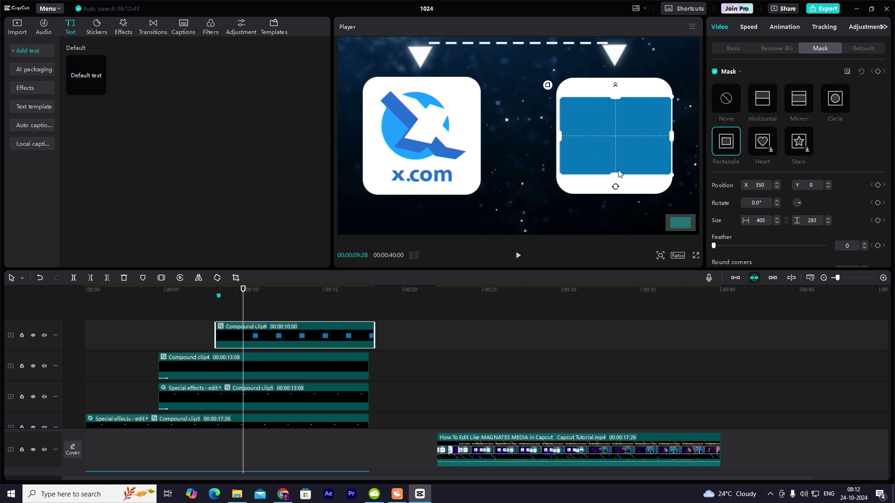
{"action": "left_click_drag", "start_coordinate": [560, 175], "coordinate": [558, 181]}
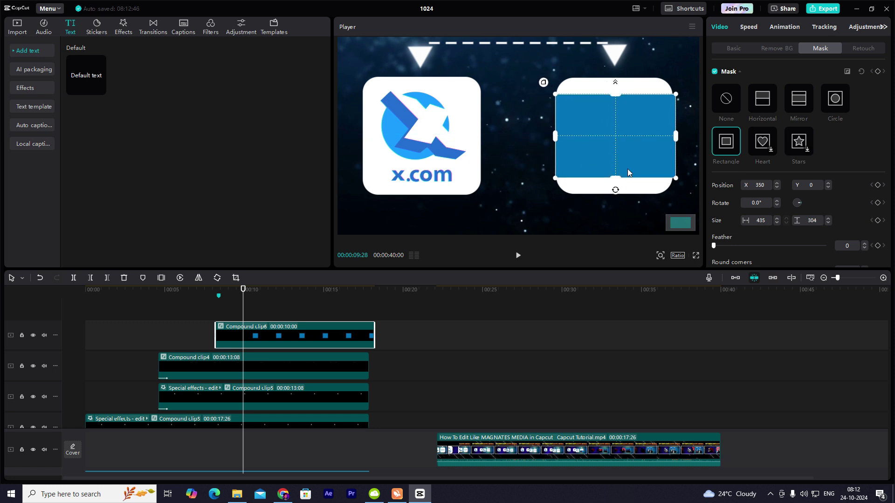
{"action": "left_click_drag", "start_coordinate": [616, 178], "coordinate": [620, 197]}
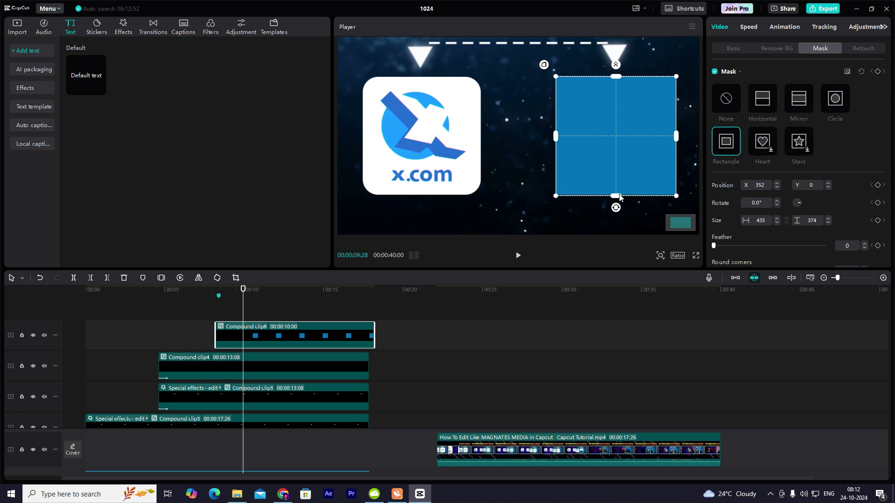
- Set the mask's round corners to 55, shift the mask to X 347, and preview the rising blue tile
{"action": "scroll", "coordinate": [762, 239], "scroll_direction": "down", "scroll_amount": 1}
{"action": "left_click_drag", "start_coordinate": [713, 253], "coordinate": [774, 251]}
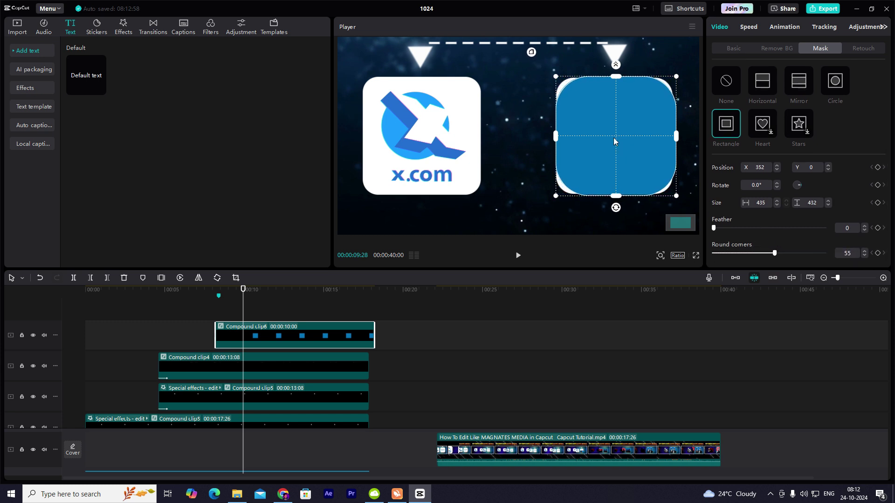
{"action": "left_click_drag", "start_coordinate": [611, 141], "coordinate": [611, 138]}
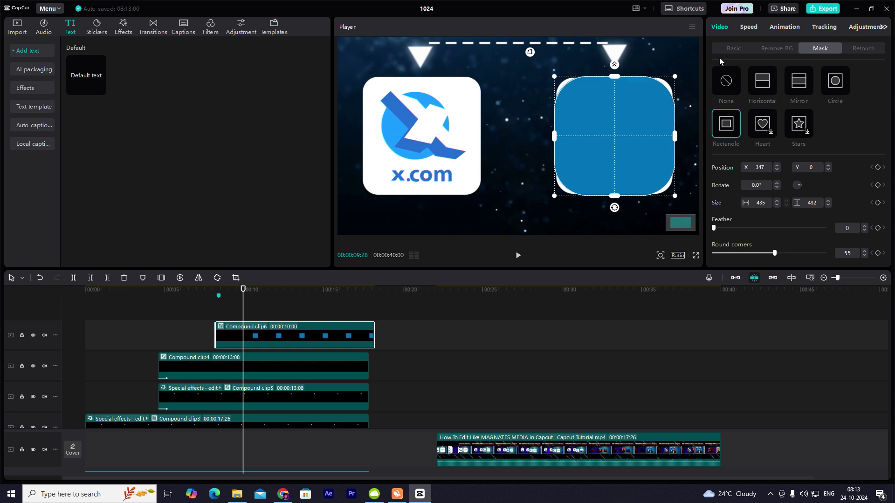
{"action": "left_click", "coordinate": [734, 48]}
{"action": "left_click", "coordinate": [217, 309]}
{"action": "key", "text": "space"}
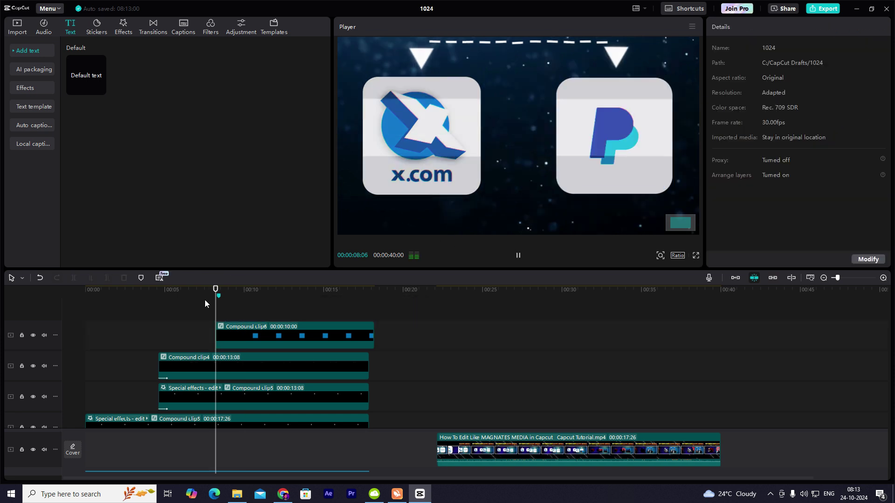
- Reduce the rectangle mask's round corners to 39 on the blue tile's compound clip
{"action": "left_click", "coordinate": [635, 166]}
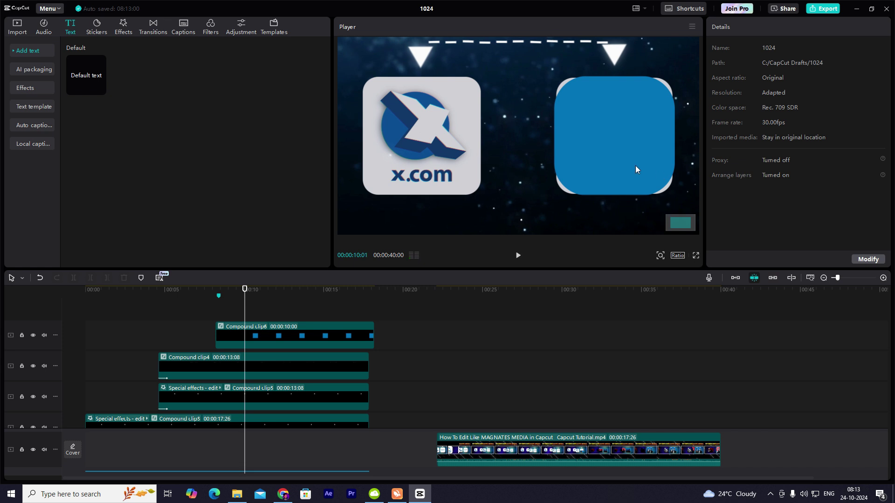
{"action": "left_click", "coordinate": [821, 48]}
{"action": "scroll", "coordinate": [745, 232], "scroll_direction": "down", "scroll_amount": 1}
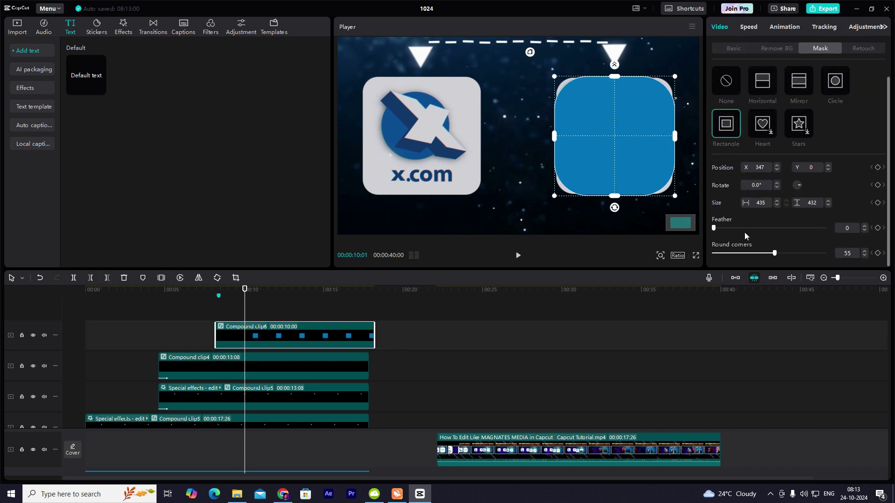
{"action": "mouse_move", "coordinate": [751, 253]}
{"action": "left_mouse_down"}
{"action": "mouse_move", "coordinate": [740, 255]}
{"action": "mouse_move", "coordinate": [758, 257]}
{"action": "left_mouse_up"}
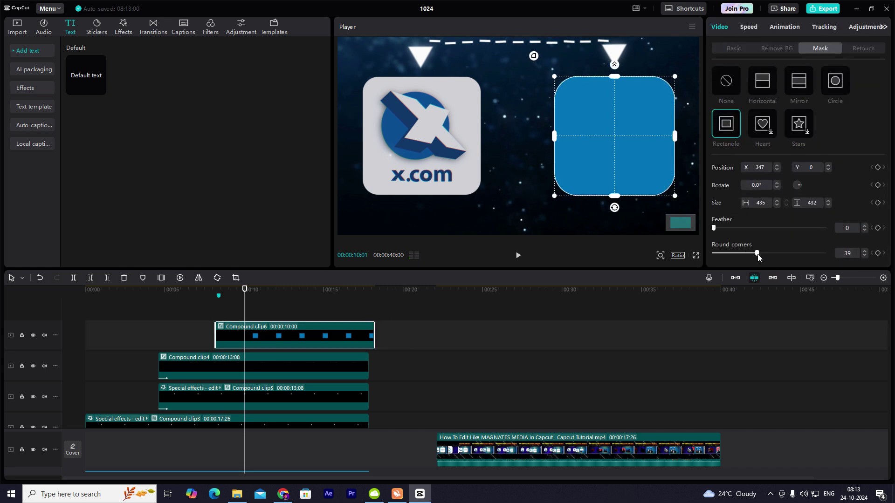
- Scale the masked clip to 96%, align it with the PayPal tile at X 26, Y -14, and preview the result
{"action": "left_click", "coordinate": [744, 47]}
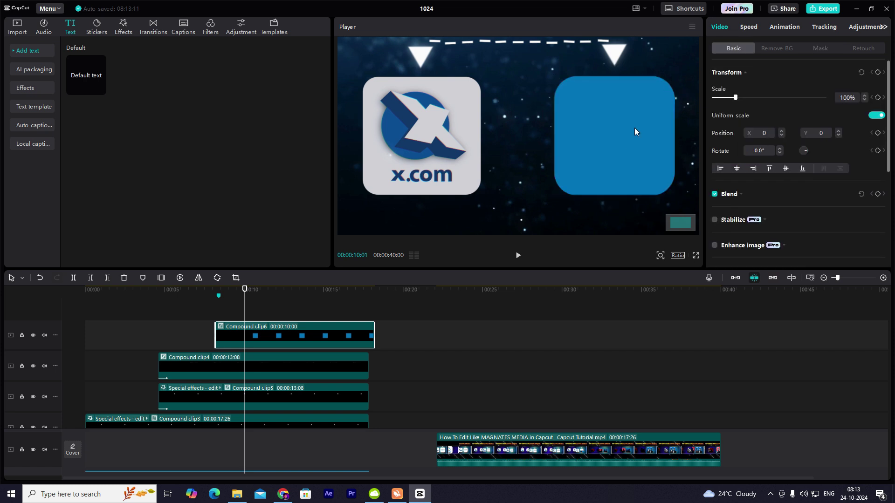
{"action": "left_click_drag", "start_coordinate": [738, 99], "coordinate": [734, 99]}
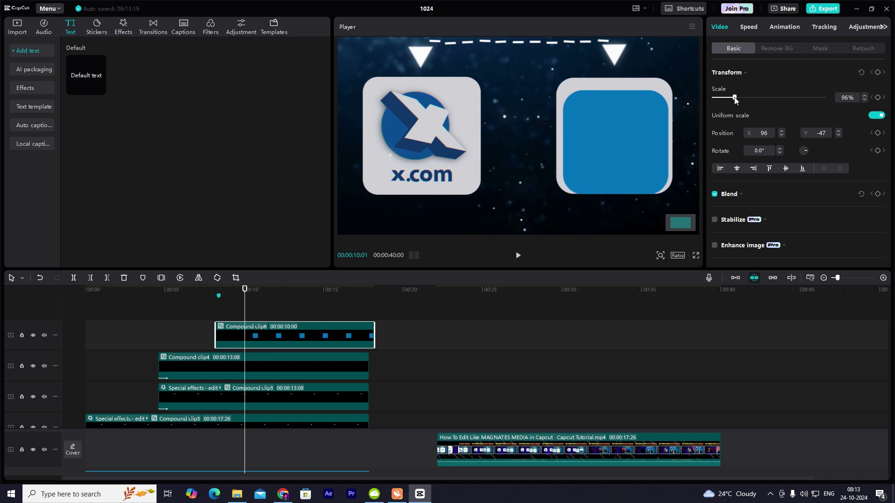
{"action": "left_click_drag", "start_coordinate": [633, 118], "coordinate": [626, 114]}
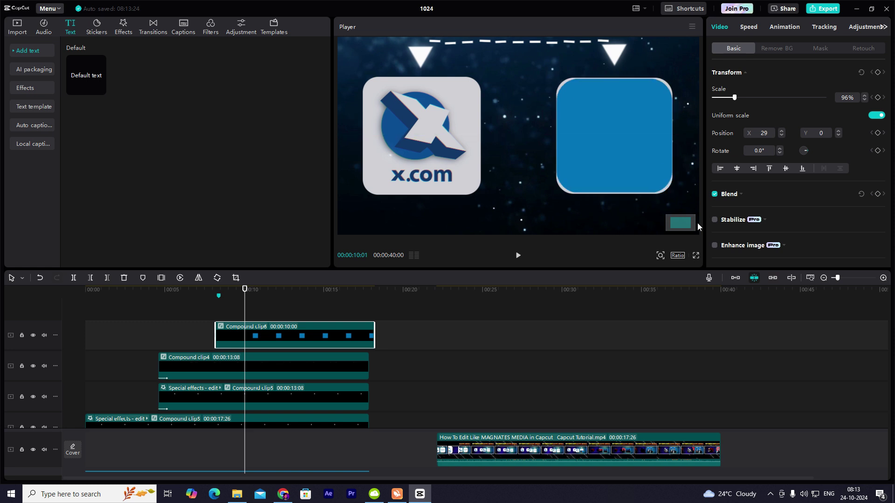
{"action": "left_click", "coordinate": [660, 255]}
{"action": "left_click_drag", "start_coordinate": [652, 269], "coordinate": [659, 269]}
{"action": "left_click_drag", "start_coordinate": [680, 223], "coordinate": [690, 226]}
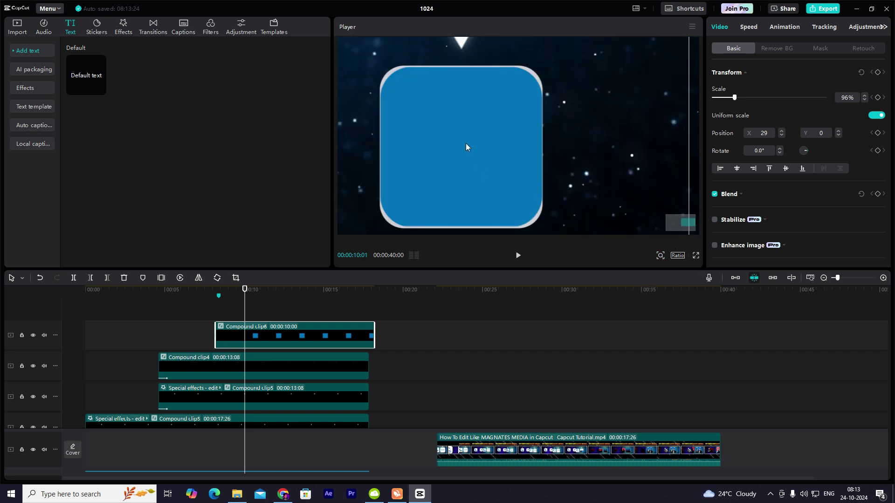
{"action": "left_click_drag", "start_coordinate": [466, 144], "coordinate": [465, 138]}
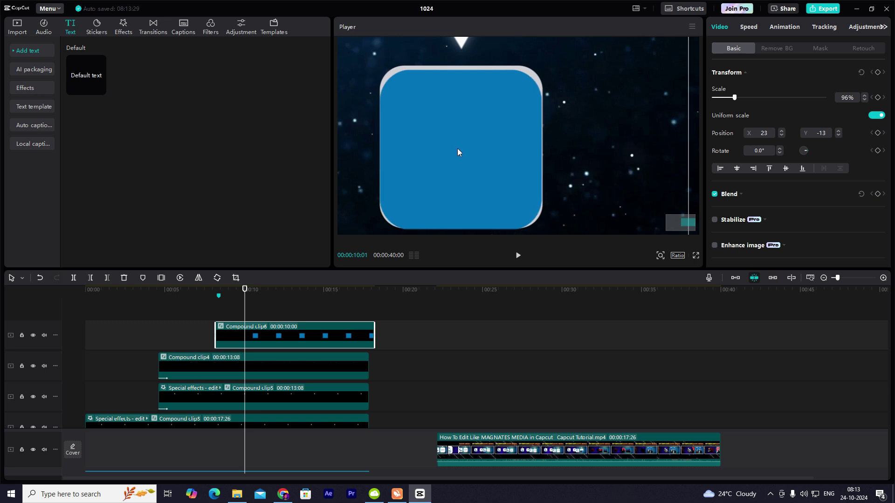
{"action": "left_click", "coordinate": [661, 255]}
{"action": "left_click_drag", "start_coordinate": [656, 271], "coordinate": [646, 271]}
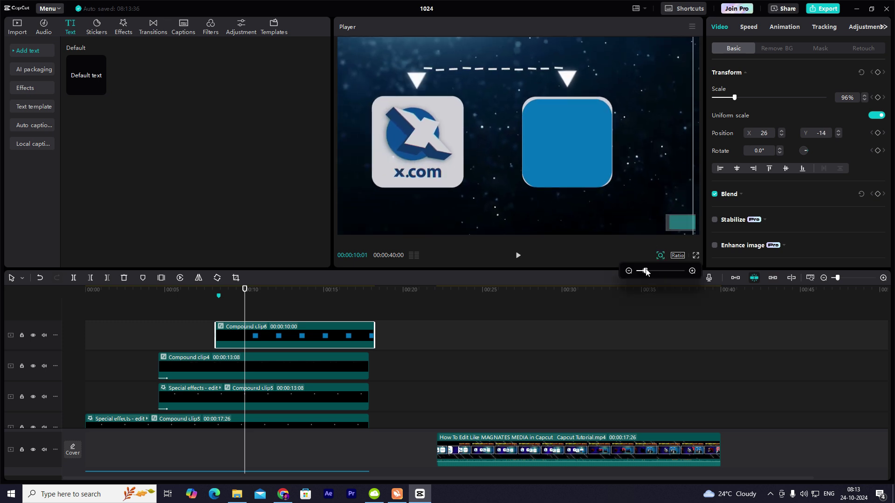
{"action": "left_click", "coordinate": [219, 303]}
{"action": "key", "text": "space"}
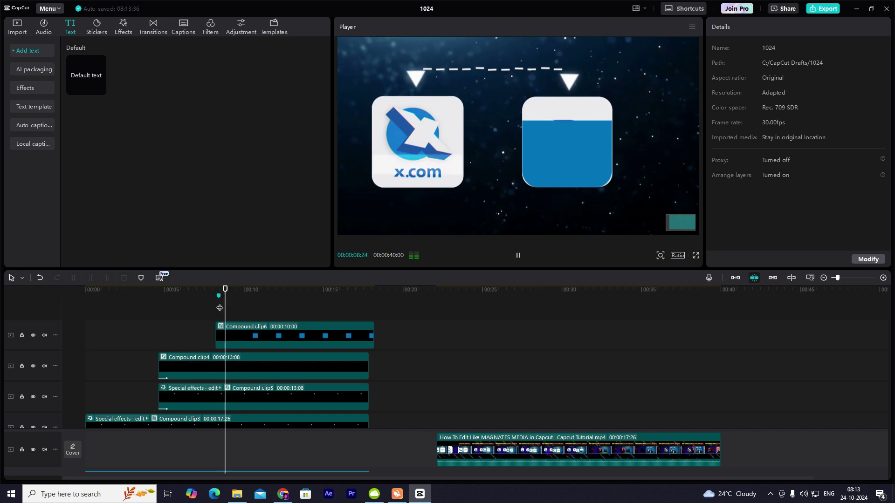
- Set the blue tile clip's scale to 100% and reposition it to cover the whole PayPal tile
{"action": "left_click", "coordinate": [283, 331]}
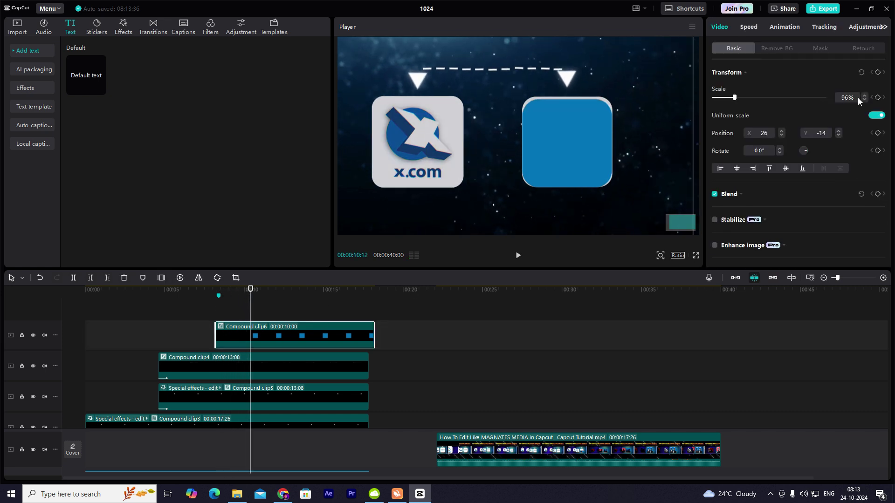
{"action": "left_click", "coordinate": [821, 49]}
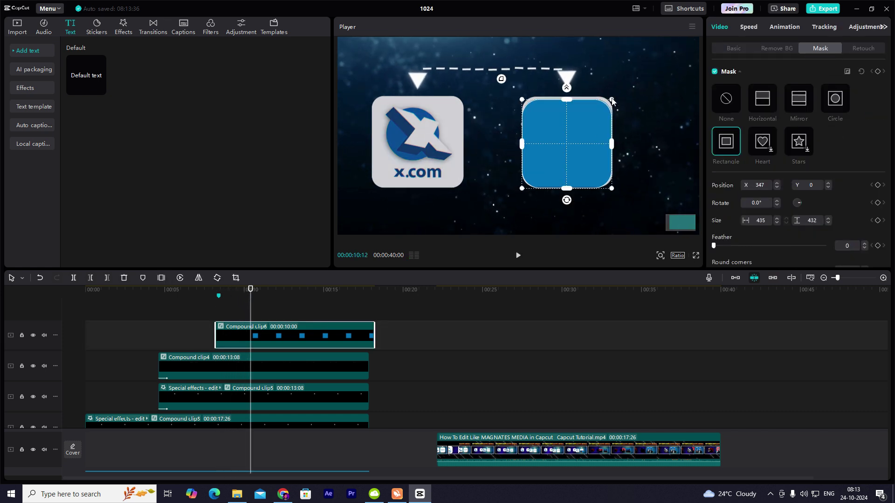
{"action": "left_click", "coordinate": [734, 48]}
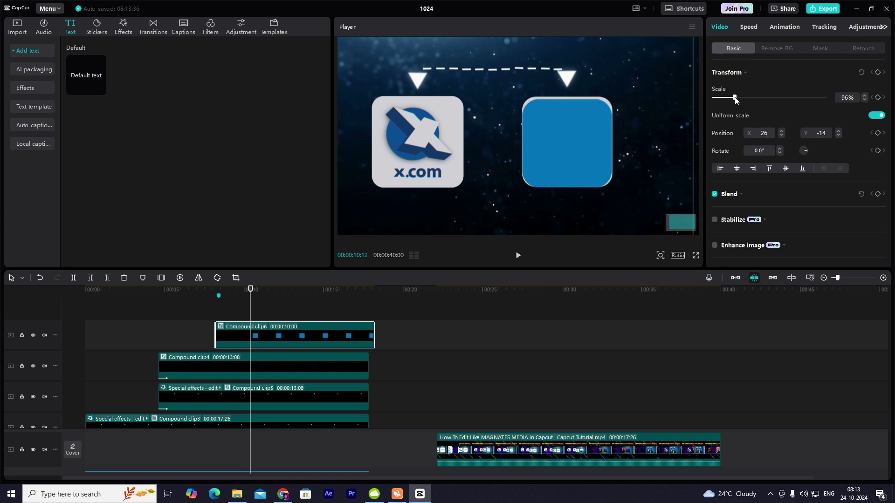
{"action": "left_click_drag", "start_coordinate": [736, 98], "coordinate": [736, 97]}
{"action": "left_click_drag", "start_coordinate": [587, 127], "coordinate": [585, 125]}
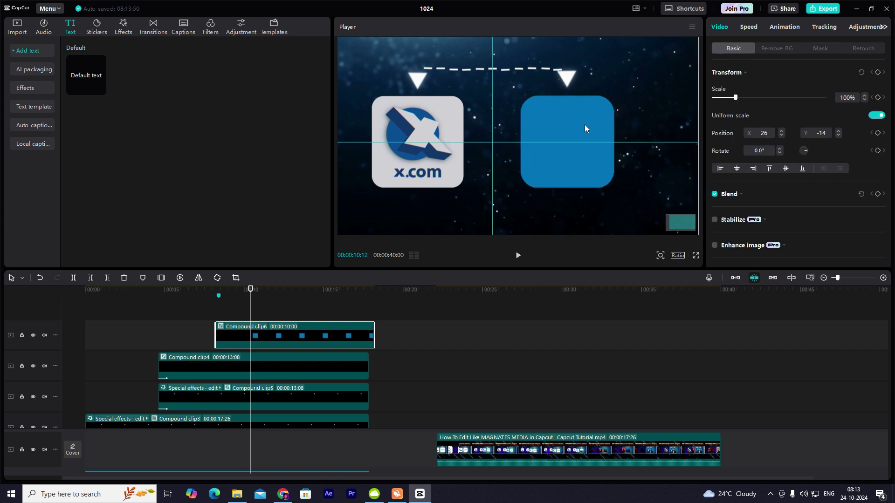
- Play back the section from about 00:00:08 to check the blue tile rising over the PayPal logo
{"action": "left_click", "coordinate": [217, 307]}
{"action": "key", "text": "space"}
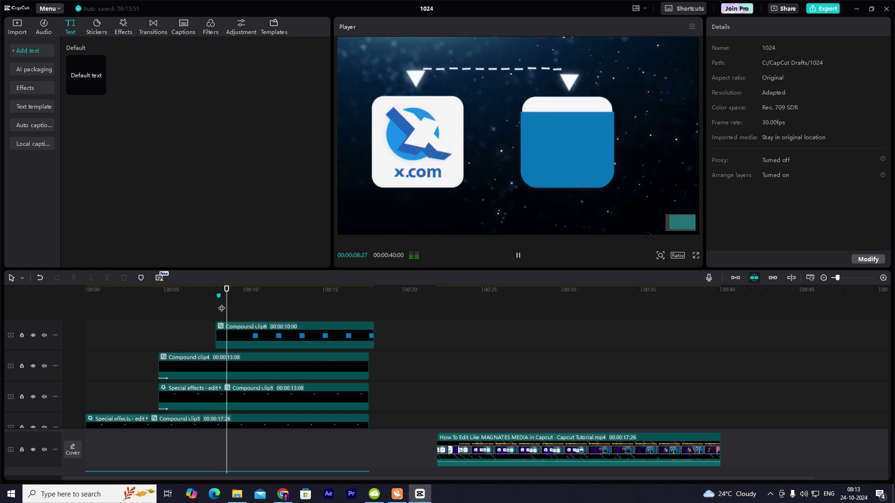
{"action": "key", "text": "space"}
{"action": "left_click", "coordinate": [224, 309]}
{"action": "key", "text": "space"}
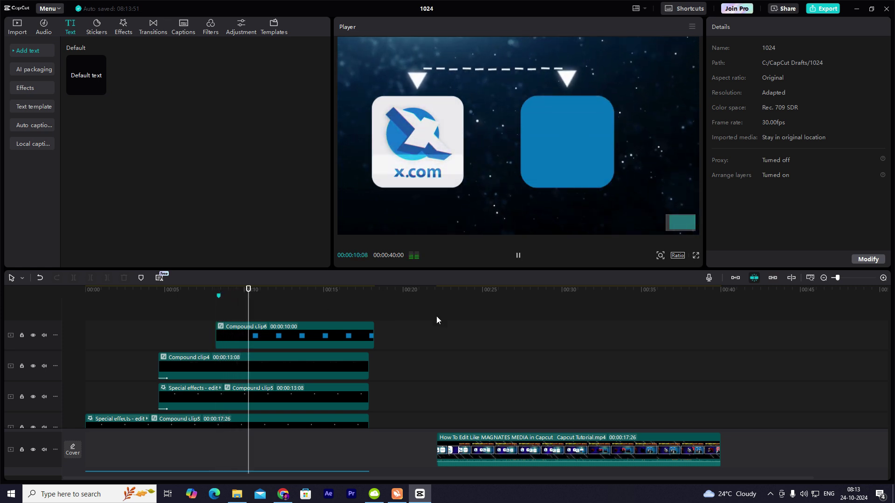
- Trim the end of the blue tile's compound clip to match the clips below and preview the section from about 00:00:04:18
{"action": "key", "text": "space"}
{"action": "scroll", "coordinate": [386, 328], "scroll_direction": "down", "scroll_amount": 1}
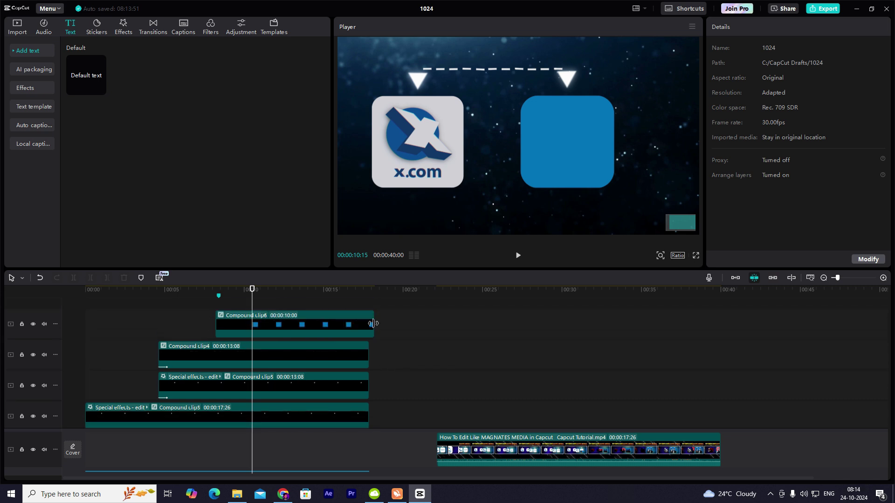
{"action": "left_click_drag", "start_coordinate": [373, 323], "coordinate": [368, 323]}
{"action": "left_click", "coordinate": [157, 323]}
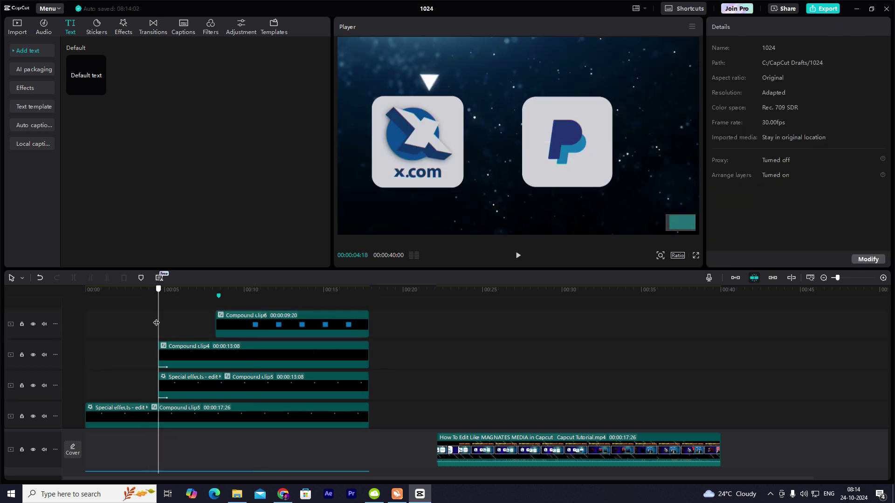
{"action": "key", "text": "space"}
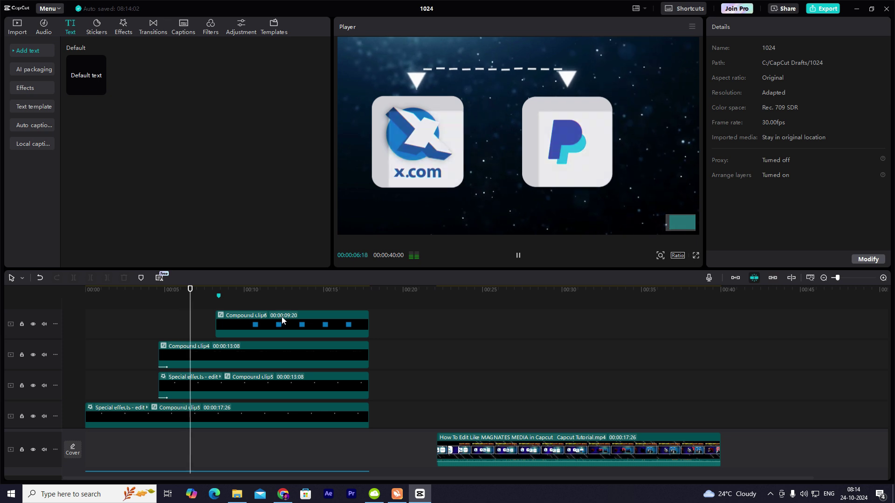
{"action": "scroll", "coordinate": [281, 317], "scroll_direction": "up", "scroll_amount": 1}
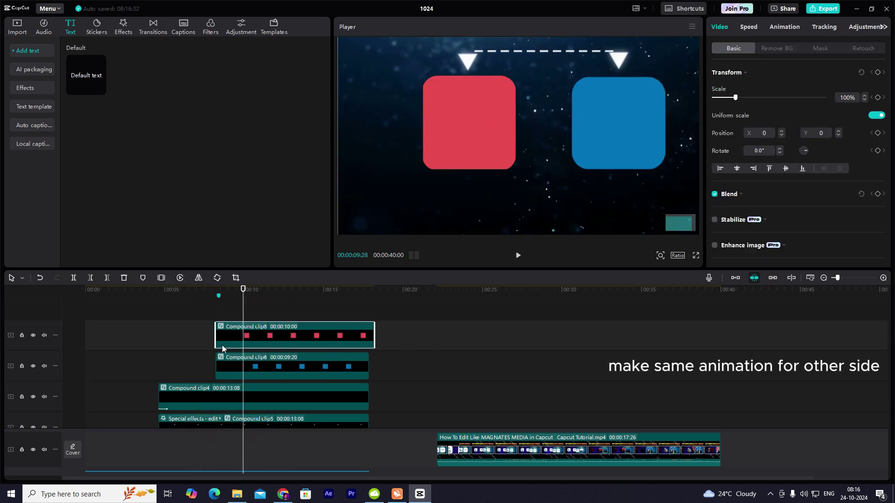
- Play back the section from about 00:00:08 to check the red and blue tiles rising over the x.com and PayPal logos
{"action": "left_click", "coordinate": [212, 313]}
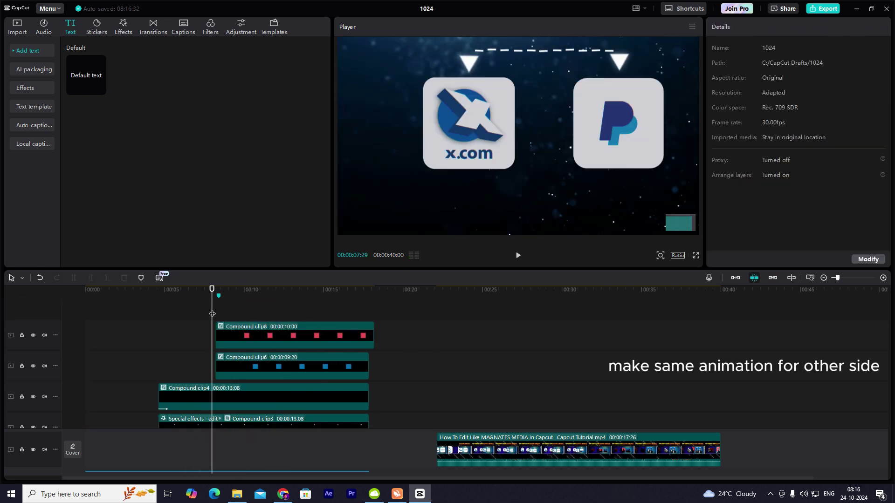
{"action": "key", "text": "space"}
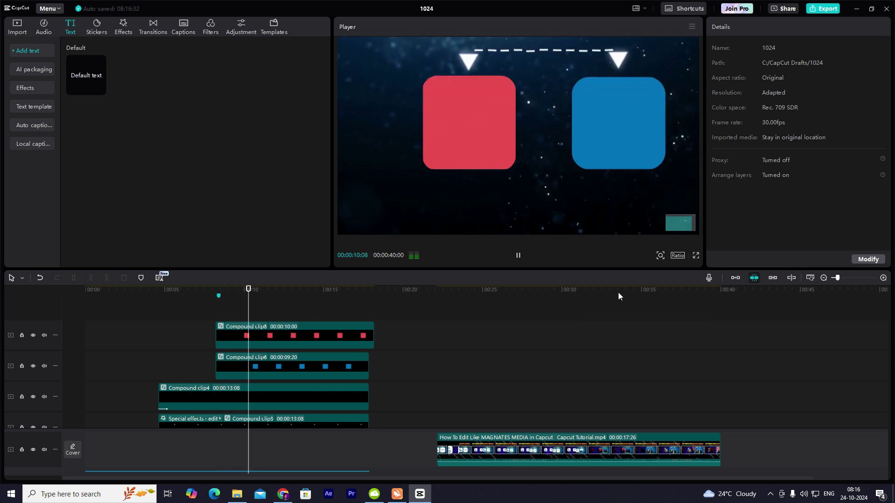
{"action": "key", "text": "space"}
{"action": "left_click", "coordinate": [660, 256]}
{"action": "left_click_drag", "start_coordinate": [646, 271], "coordinate": [643, 272]}
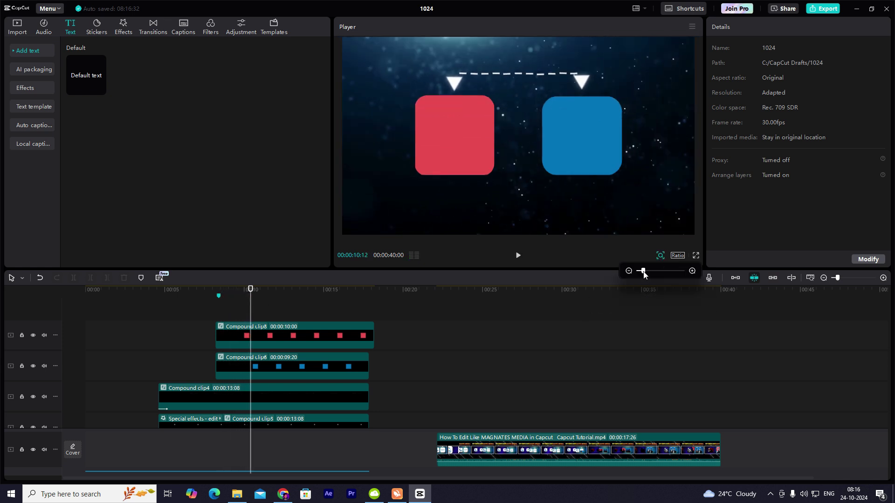
{"action": "left_click", "coordinate": [210, 313]}
{"action": "key", "text": "space"}
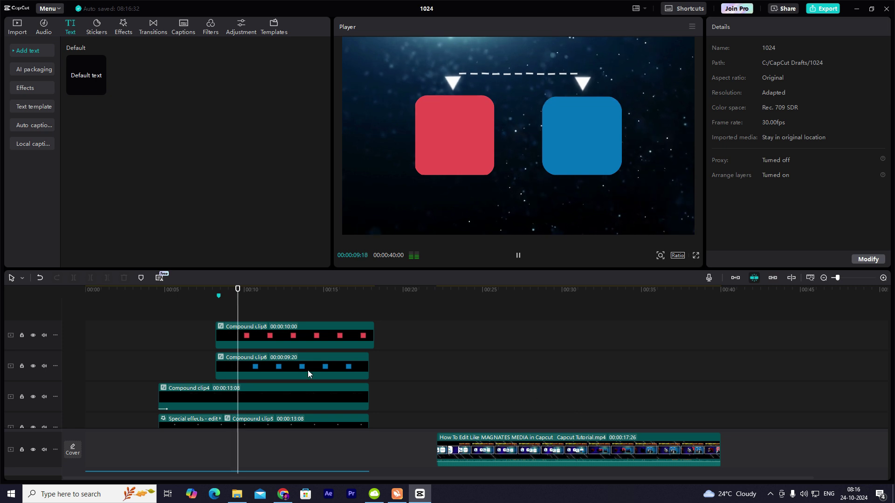
{"action": "left_click", "coordinate": [214, 310]}
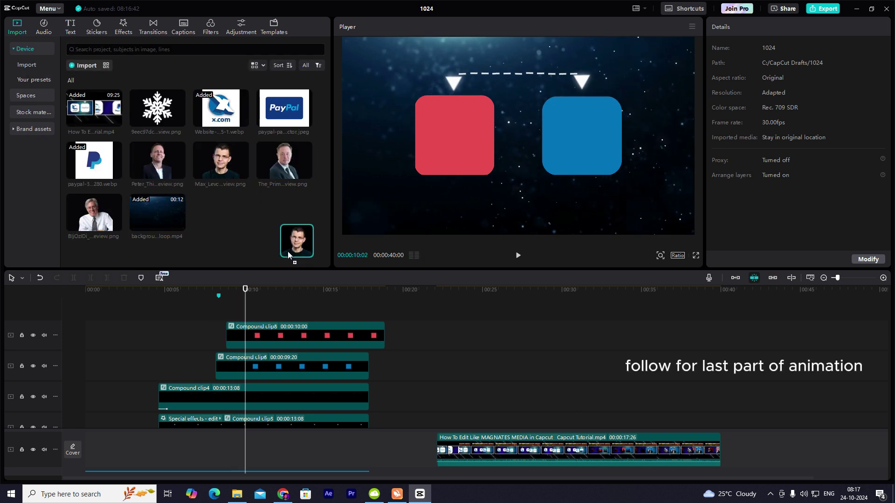
- Add the Max Levchin cut-out image on a new track above the red tile clip and lower its Luma curve's white point to zero
{"action": "left_click_drag", "start_coordinate": [297, 244], "coordinate": [263, 335]}
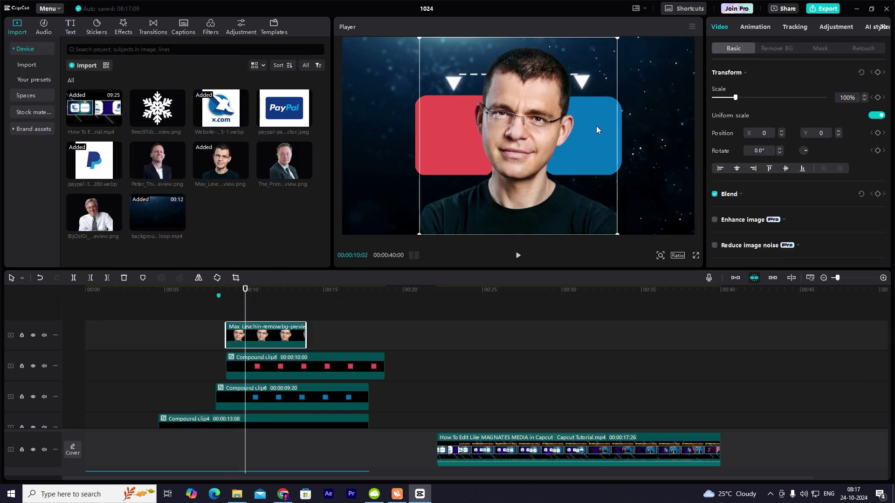
{"action": "left_click", "coordinate": [837, 26]}
{"action": "scroll", "coordinate": [825, 144], "scroll_direction": "down", "scroll_amount": 5}
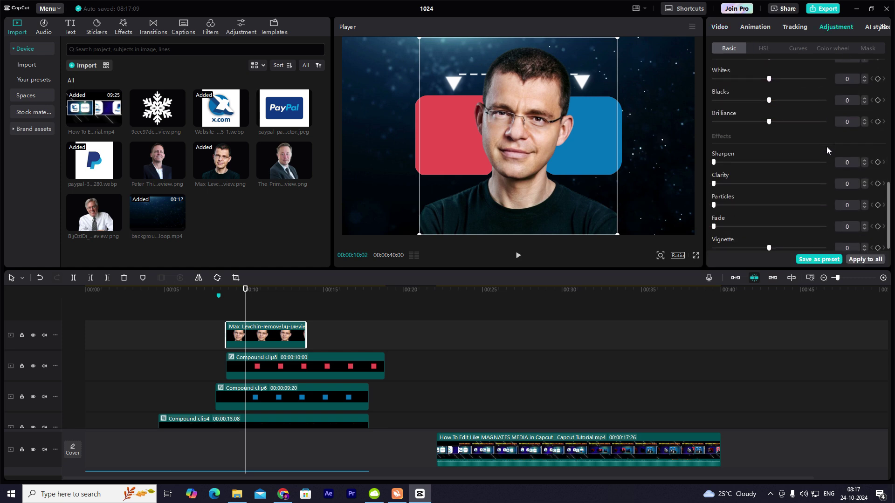
{"action": "scroll", "coordinate": [823, 157], "scroll_direction": "up", "scroll_amount": 5}
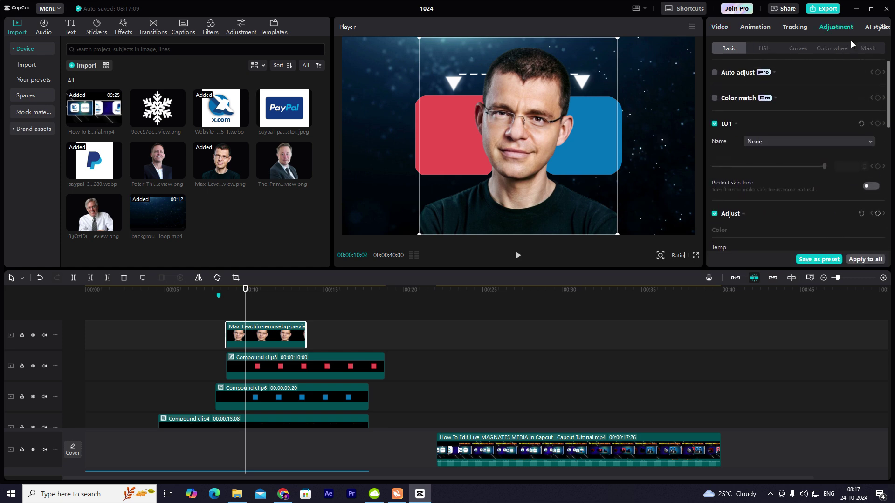
{"action": "left_click", "coordinate": [802, 49]}
{"action": "left_click_drag", "start_coordinate": [886, 95], "coordinate": [885, 209]}
{"action": "scroll", "coordinate": [886, 143], "scroll_direction": "down", "scroll_amount": 3}
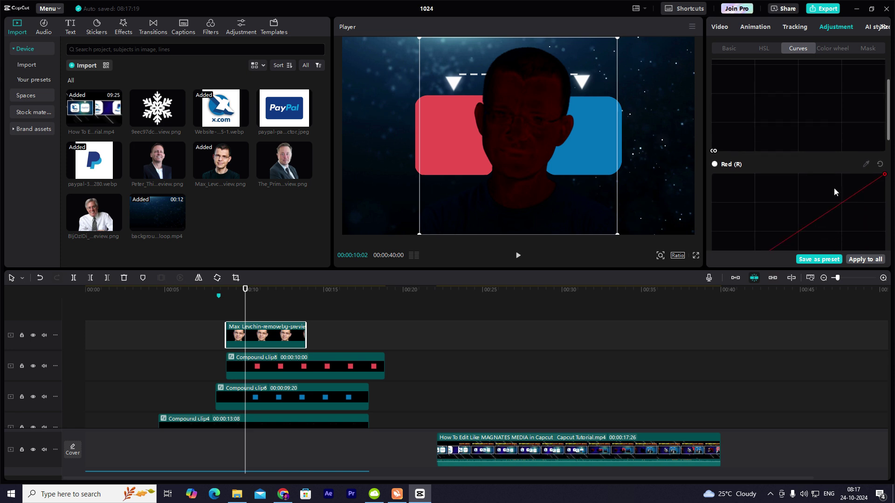
- Flatten the cut-out's red, green and blue curves to zero so the image turns into a solid black silhouette
{"action": "left_click_drag", "start_coordinate": [884, 143], "coordinate": [713, 252]}
{"action": "scroll", "coordinate": [891, 121], "scroll_direction": "down", "scroll_amount": 4}
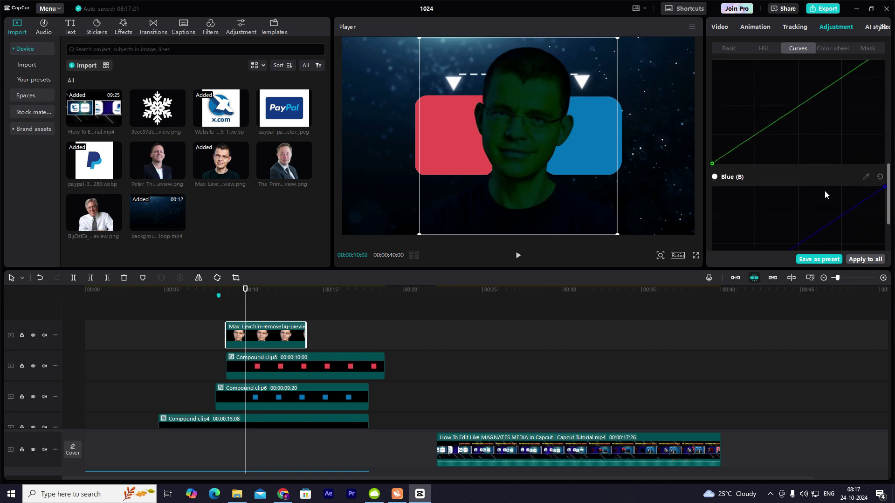
{"action": "left_click_drag", "start_coordinate": [883, 92], "coordinate": [811, 210]}
{"action": "scroll", "coordinate": [879, 118], "scroll_direction": "down", "scroll_amount": 4}
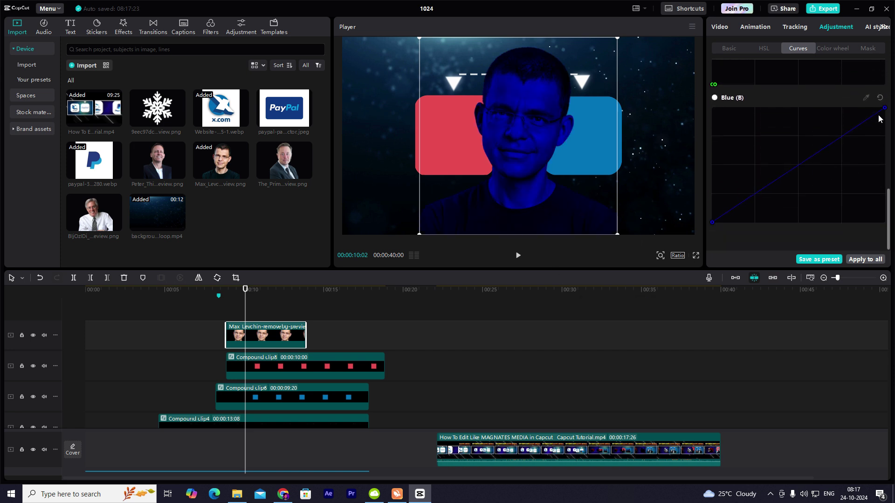
{"action": "left_click_drag", "start_coordinate": [878, 107], "coordinate": [713, 222]}
- Scale the silhouette down to fit inside the blue tile and place it against the tile's bottom edge
{"action": "left_click_drag", "start_coordinate": [617, 45], "coordinate": [566, 79]}
{"action": "left_click_drag", "start_coordinate": [522, 129], "coordinate": [585, 140]}
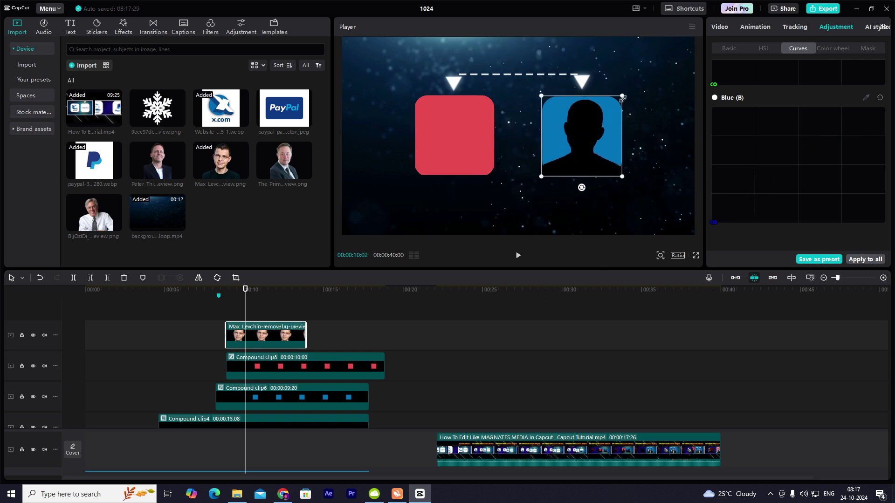
{"action": "left_click_drag", "start_coordinate": [621, 97], "coordinate": [615, 104]}
{"action": "left_click_drag", "start_coordinate": [595, 144], "coordinate": [598, 148]}
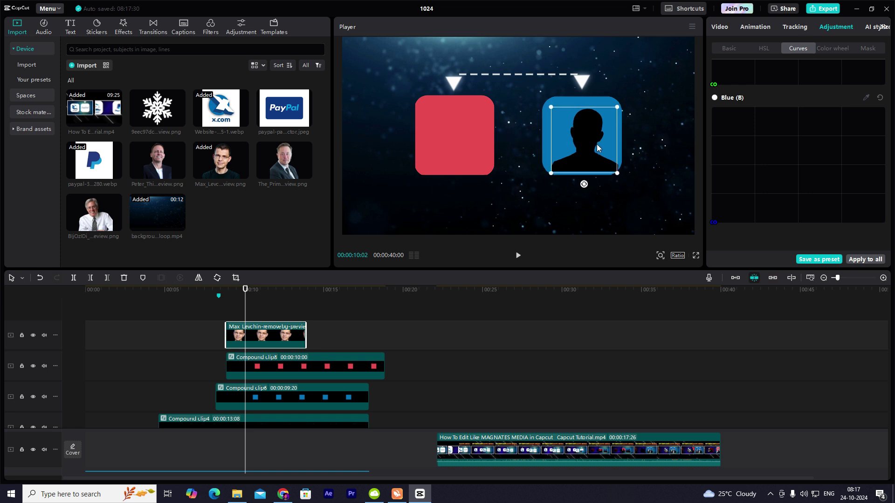
{"action": "left_click", "coordinate": [641, 138]}
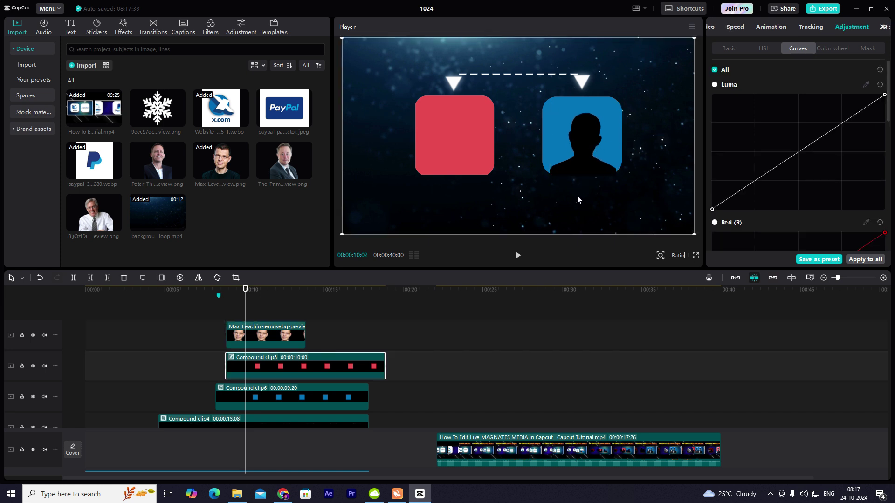
- Extend the silhouette clip to 9 seconds, align its start with the blue tile clip, and fine-tune its position on the tile
{"action": "left_click", "coordinate": [273, 336]}
{"action": "scroll", "coordinate": [305, 334], "scroll_direction": "down", "scroll_amount": 1}
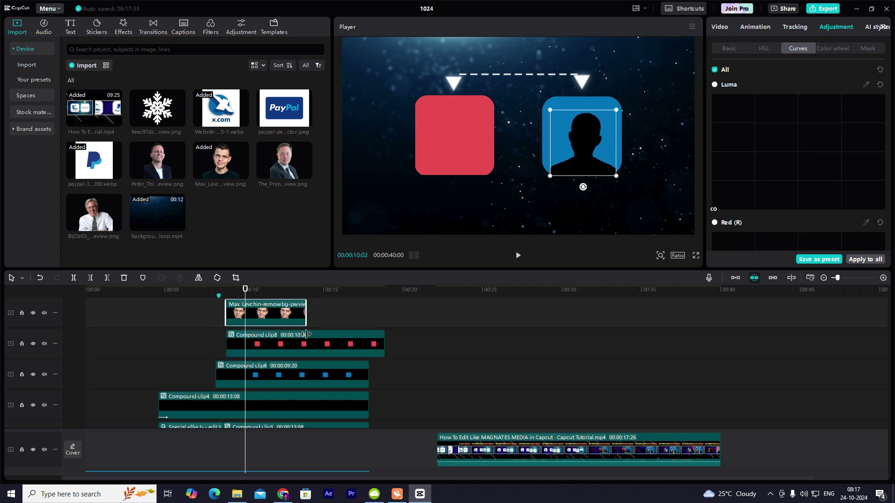
{"action": "left_click_drag", "start_coordinate": [364, 322], "coordinate": [370, 321]}
{"action": "left_click_drag", "start_coordinate": [251, 316], "coordinate": [241, 315]}
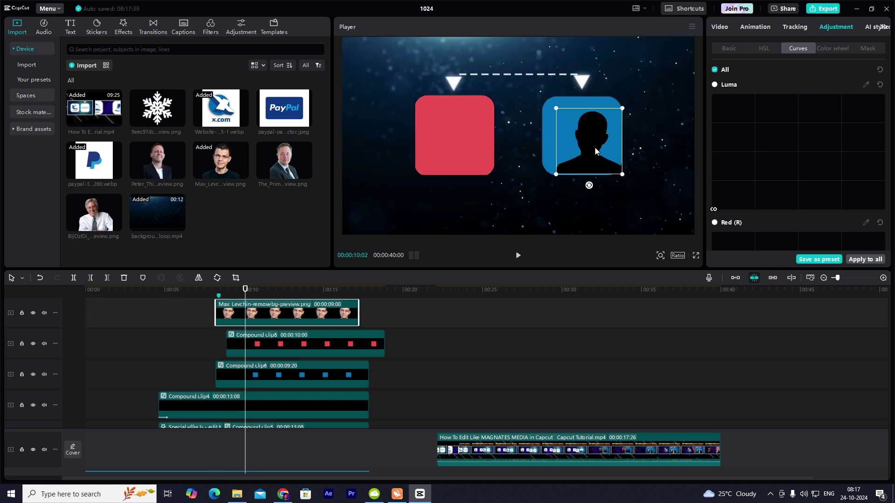
{"action": "left_click", "coordinate": [651, 145]}
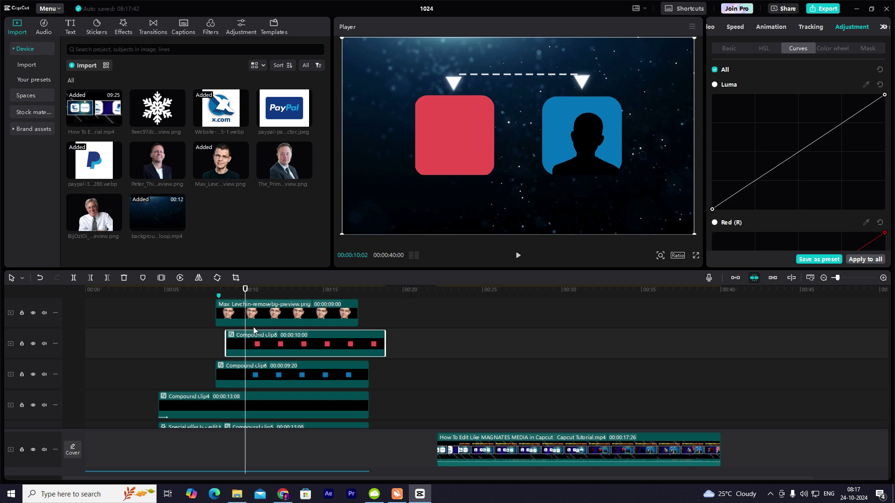
- Apply the Slide Up entrance animation to the silhouette clip
{"action": "left_click", "coordinate": [204, 326]}
{"action": "left_click_drag", "start_coordinate": [204, 326], "coordinate": [226, 336]}
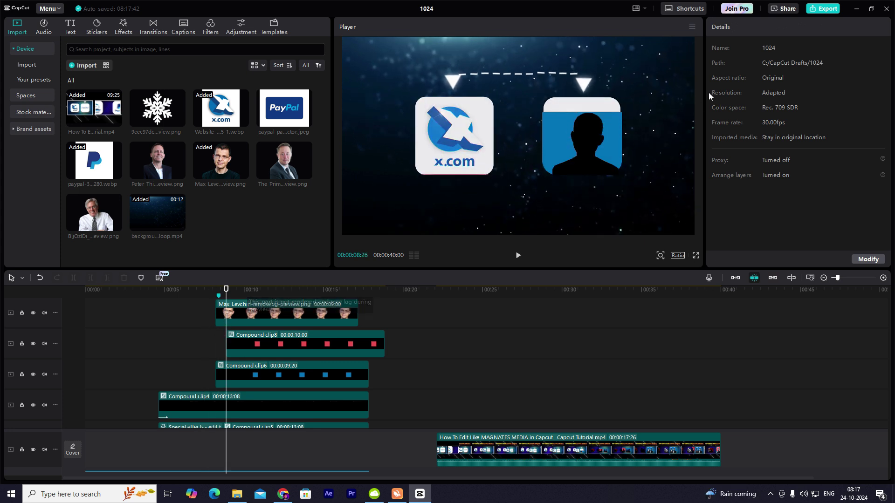
{"action": "left_click", "coordinate": [287, 316]}
{"action": "left_click", "coordinate": [751, 27]}
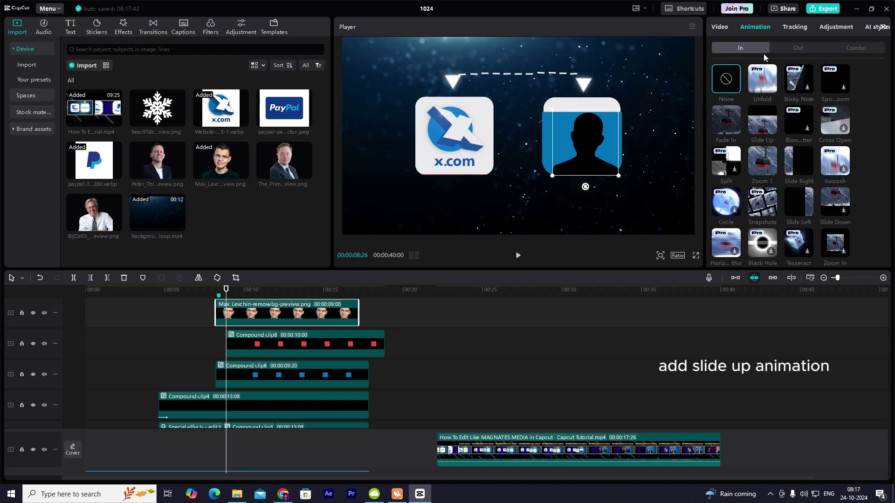
{"action": "left_click", "coordinate": [760, 124]}
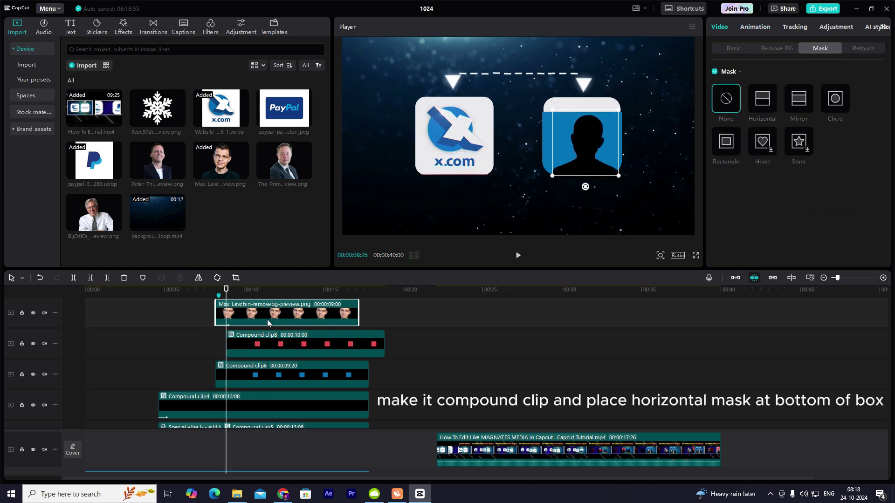
- Turn the silhouette into a compound clip and add a Horizontal mask along the blue tile's bottom edge at X 353, Y -211
{"action": "key", "text": "alt+g"}
{"action": "left_click", "coordinate": [764, 97]}
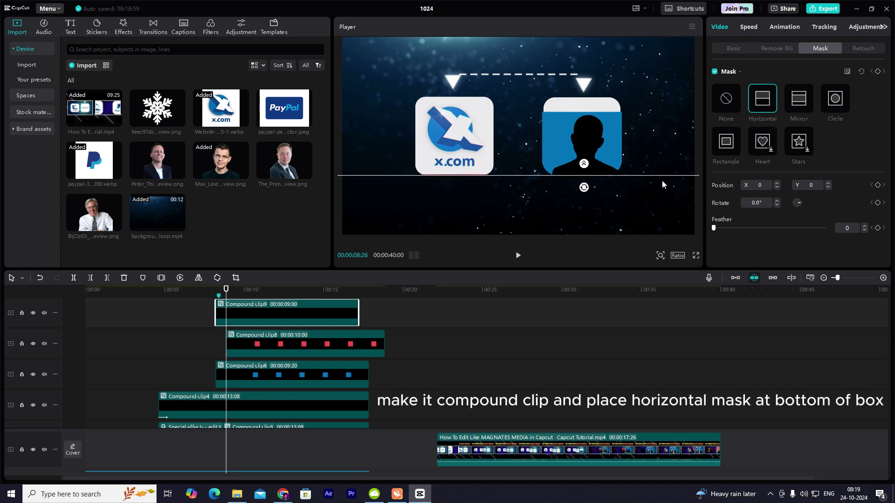
{"action": "left_click_drag", "start_coordinate": [662, 185], "coordinate": [662, 184]}
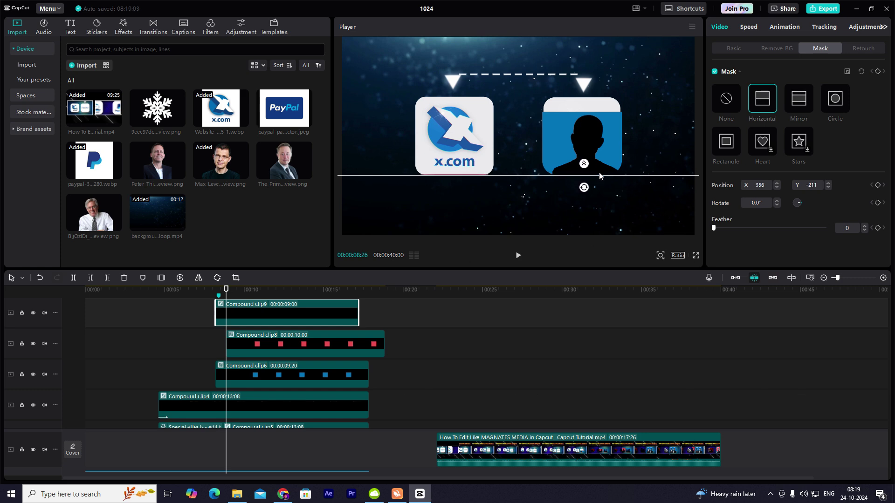
{"action": "left_click", "coordinate": [731, 51]}
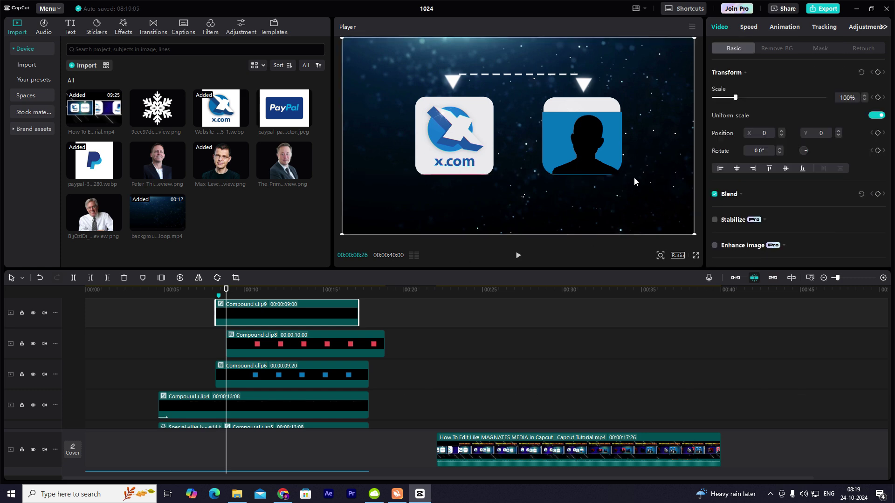
{"action": "left_click", "coordinate": [660, 256]}
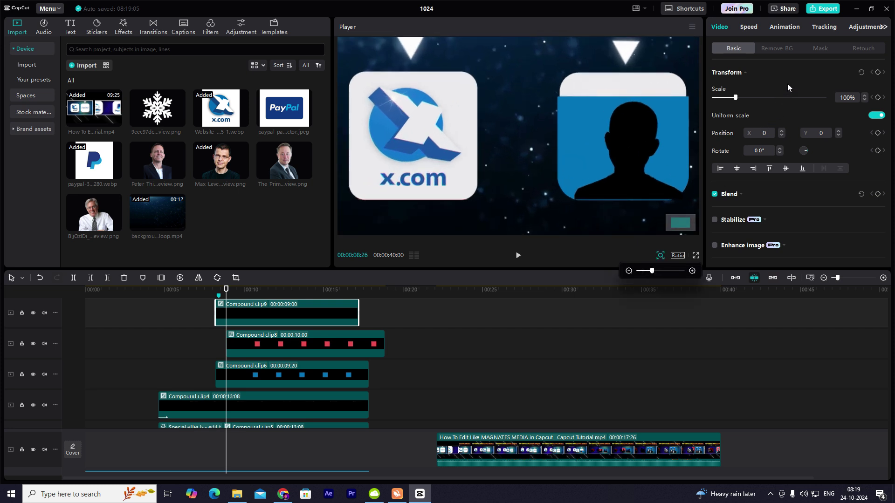
{"action": "left_click", "coordinate": [821, 50]}
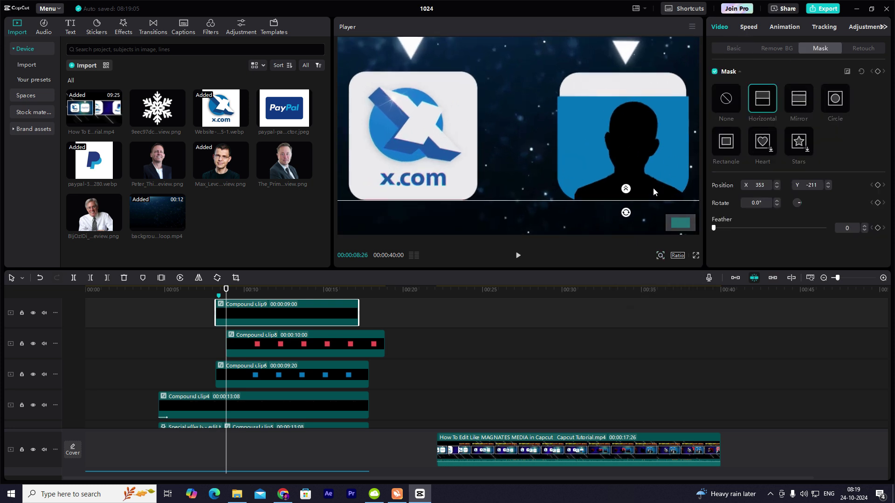
- Play back the section from about 00:00:08 to check the silhouettes sliding up inside the tiles
{"action": "left_click", "coordinate": [211, 341]}
{"action": "mouse_move", "coordinate": [211, 342]}
{"action": "left_mouse_down"}
{"action": "mouse_move", "coordinate": [234, 345]}
{"action": "mouse_move", "coordinate": [217, 352]}
{"action": "left_mouse_up"}
{"action": "key", "text": "space"}
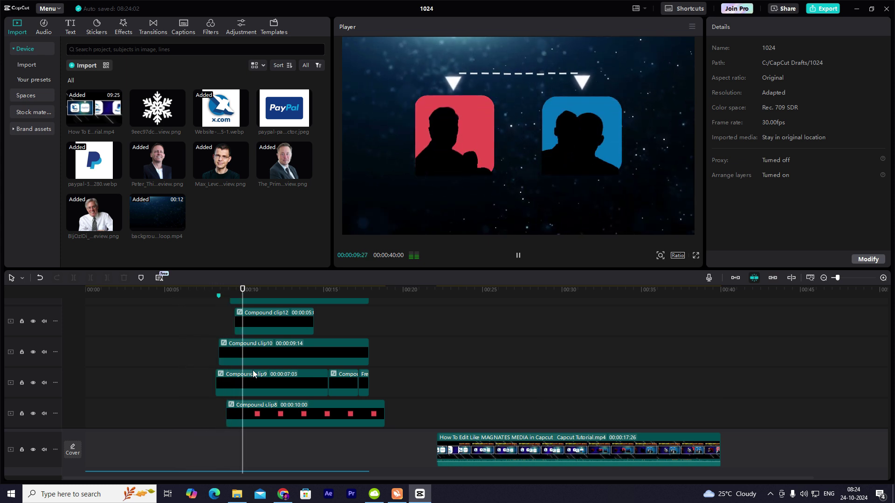
{"action": "key", "text": "space"}
{"action": "scroll", "coordinate": [326, 373], "scroll_direction": "up", "scroll_amount": 2}
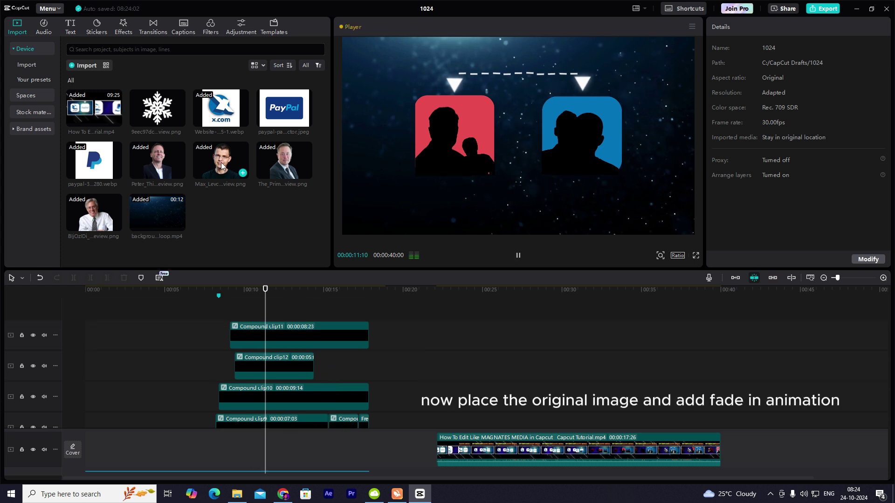
- Add the original Max Levchin image on a new top track at 00:00:11:13, scaled and positioned over its silhouette in the blue tile
{"action": "left_click_drag", "start_coordinate": [229, 164], "coordinate": [290, 311]}
{"action": "left_click", "coordinate": [257, 309]}
{"action": "key", "text": "space"}
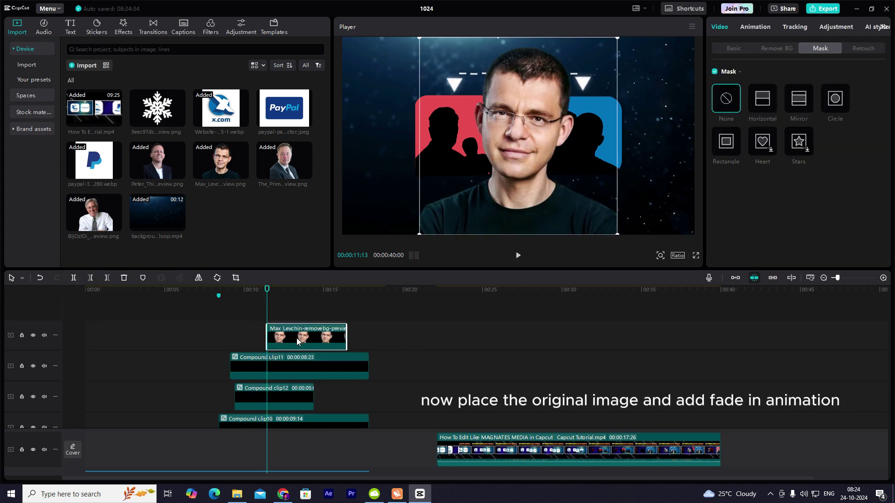
{"action": "left_click_drag", "start_coordinate": [617, 234], "coordinate": [542, 158]}
{"action": "left_click_drag", "start_coordinate": [524, 141], "coordinate": [592, 150]}
{"action": "left_click_drag", "start_coordinate": [609, 123], "coordinate": [620, 114]}
{"action": "left_click_drag", "start_coordinate": [586, 147], "coordinate": [587, 140]}
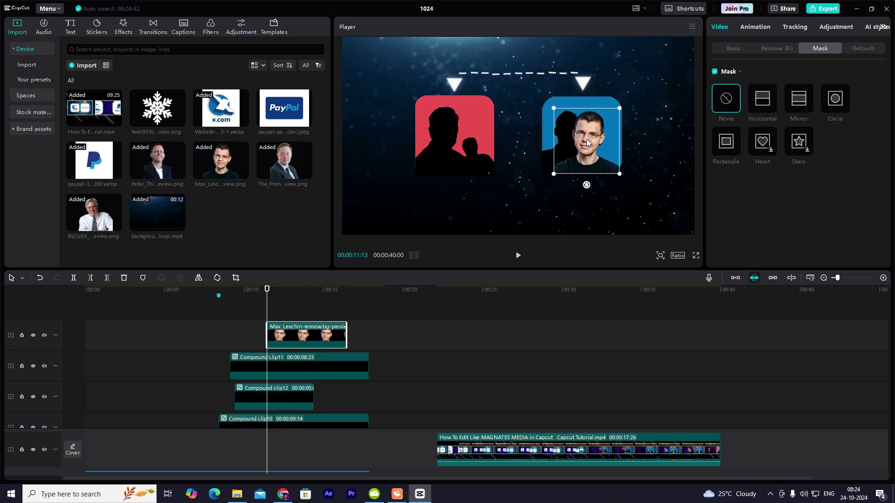
{"action": "left_click", "coordinate": [654, 137]}
- Extend the end of the original image clip to about 00:00:17:20, near the end of the compound clips below
{"action": "left_click", "coordinate": [260, 315]}
{"action": "left_click", "coordinate": [267, 314]}
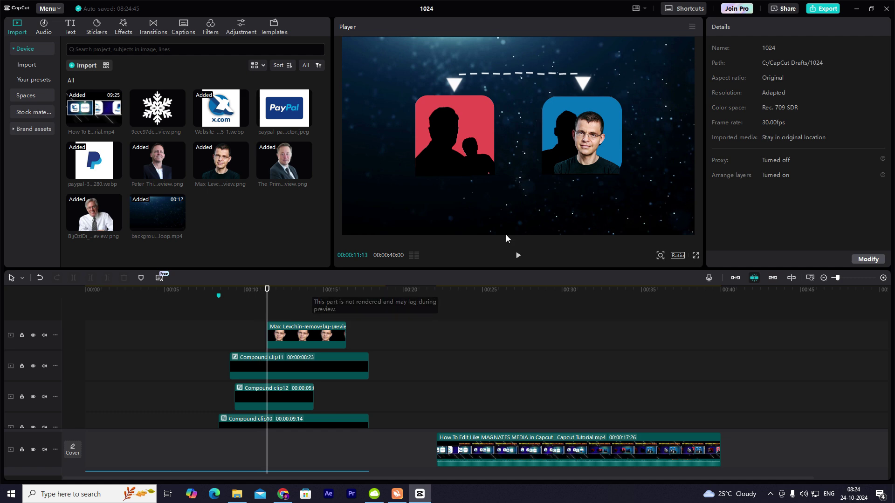
{"action": "left_click", "coordinate": [315, 337]}
{"action": "left_click_drag", "start_coordinate": [346, 337], "coordinate": [366, 338]}
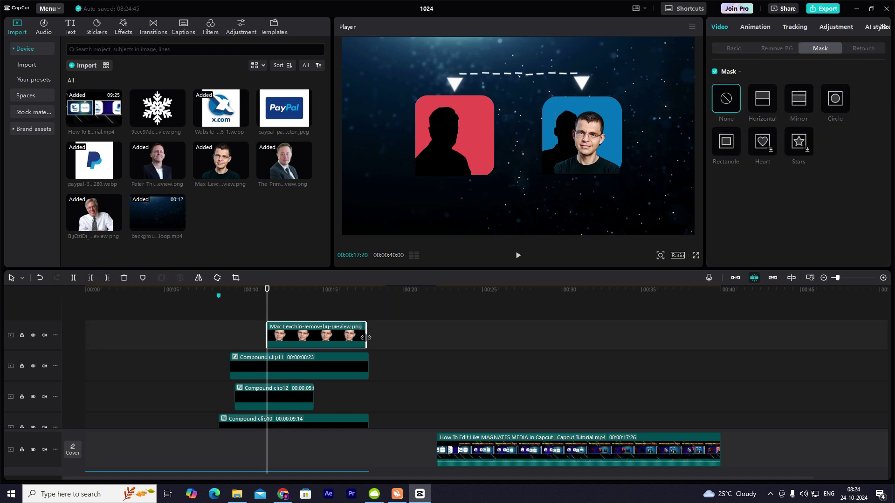
- Give the Max Levchin portrait a Fade In animation, nudge it slightly down over its silhouette in the blue tile, and play it back
{"action": "left_click", "coordinate": [757, 29]}
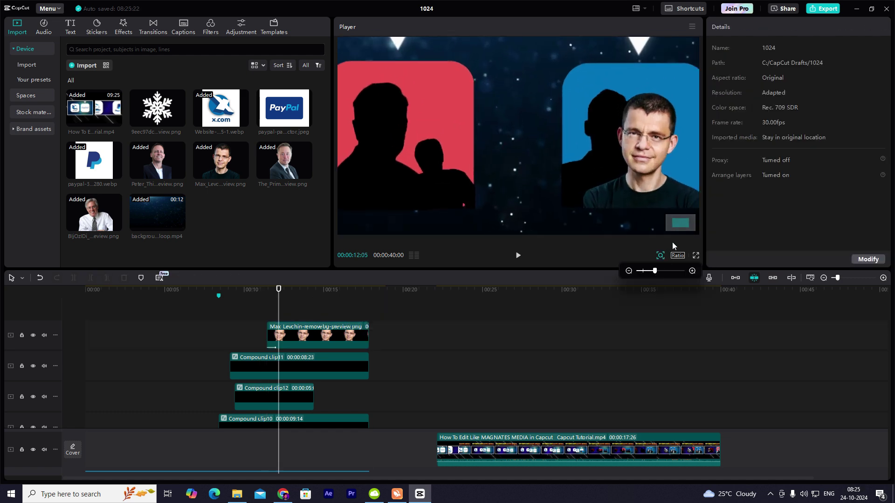
{"action": "scroll", "coordinate": [628, 181], "scroll_direction": "up", "scroll_amount": 2}
{"action": "left_click", "coordinate": [528, 112]}
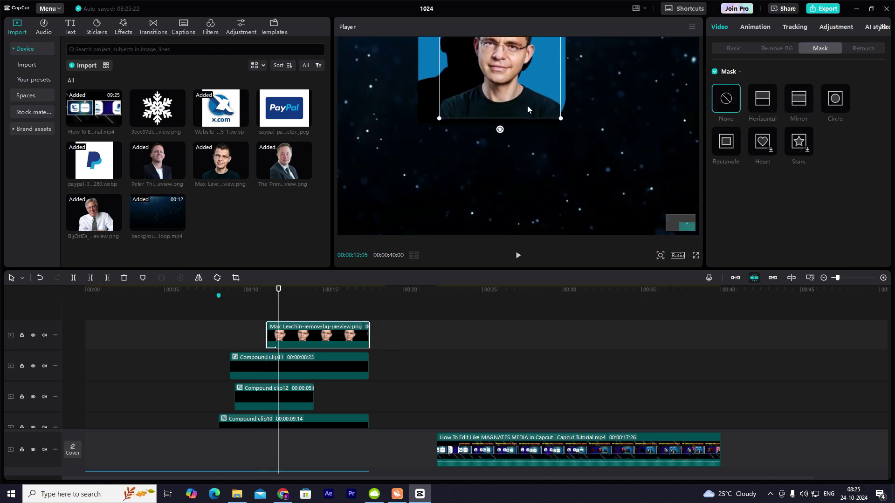
{"action": "left_click_drag", "start_coordinate": [528, 110], "coordinate": [528, 114]}
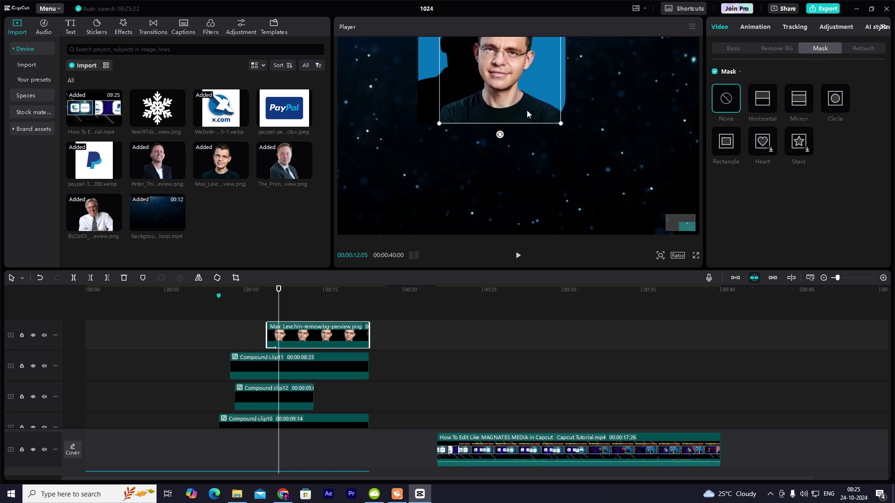
{"action": "left_click", "coordinate": [661, 256]}
{"action": "left_click", "coordinate": [270, 311]}
{"action": "key", "text": "space"}
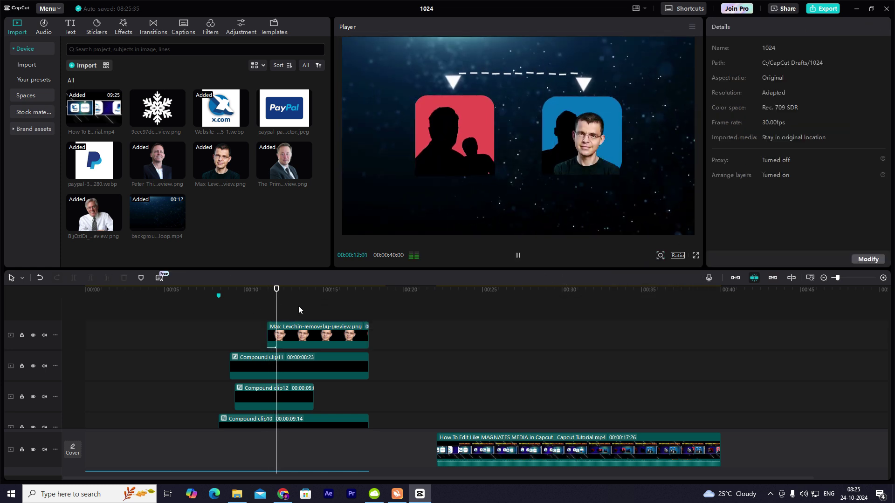
- Add the Peter Thiel image at about 00:00:12, scale it over the rear silhouette in the blue tile, and layer it below the Max Levchin clip
{"action": "left_click_drag", "start_coordinate": [250, 195], "coordinate": [281, 328]}
{"action": "left_click", "coordinate": [327, 363]}
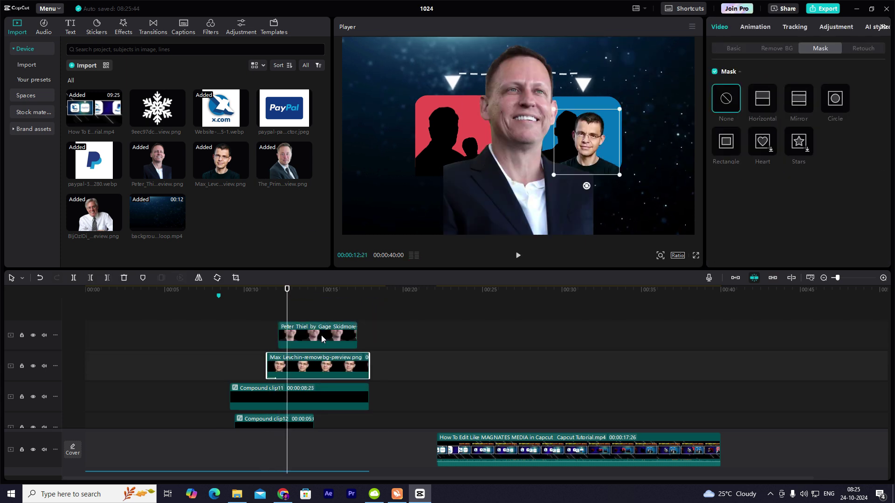
{"action": "left_click", "coordinate": [324, 339]}
{"action": "left_click", "coordinate": [276, 313]}
{"action": "left_click", "coordinate": [292, 336]}
{"action": "left_click_drag", "start_coordinate": [513, 145], "coordinate": [560, 149]}
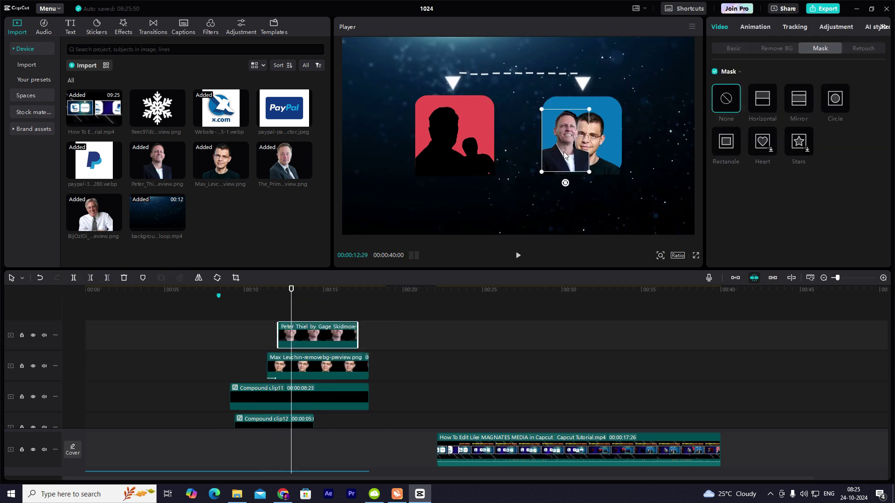
{"action": "left_click_drag", "start_coordinate": [306, 334], "coordinate": [311, 369]}
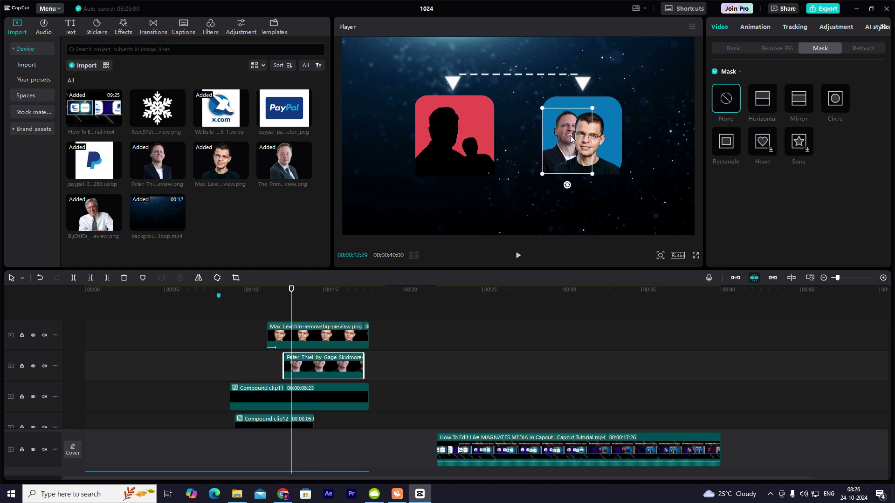
{"action": "left_click", "coordinate": [647, 201]}
{"action": "left_click_drag", "start_coordinate": [566, 140], "coordinate": [412, 177]}
{"action": "left_click", "coordinate": [588, 142]}
{"action": "key", "text": "ctrl+z"}
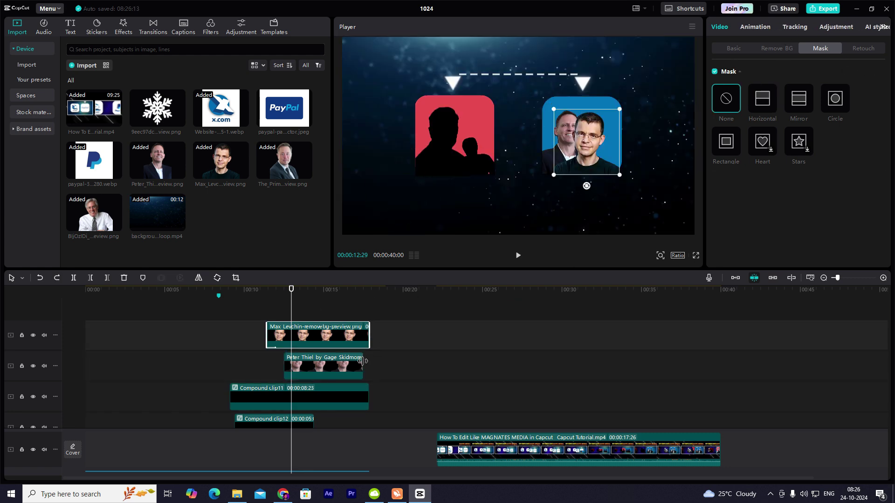
- Extend the Peter Thiel clip to the end of the clips around it, add a Fade In animation, and play back the reveal
{"action": "left_click_drag", "start_coordinate": [363, 361], "coordinate": [369, 361]}
{"action": "left_click", "coordinate": [754, 27]}
{"action": "left_click", "coordinate": [726, 122]}
{"action": "left_click", "coordinate": [267, 308]}
{"action": "key", "text": "space"}
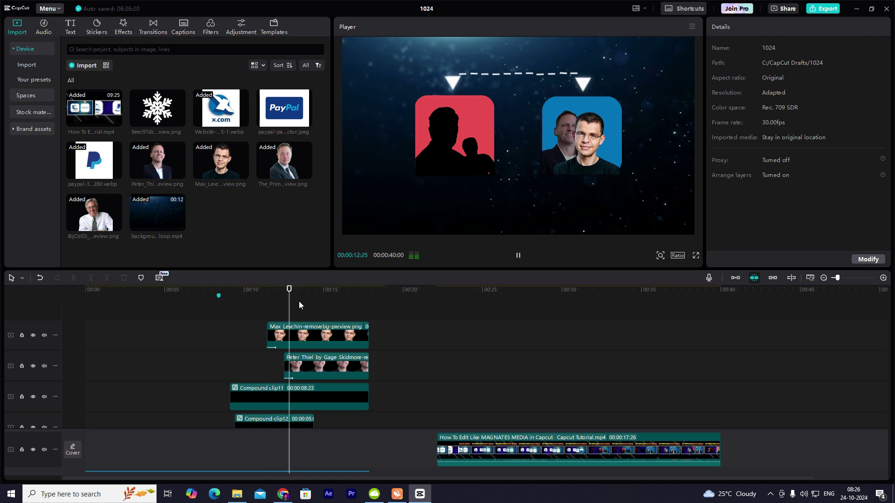
{"action": "key", "text": "space"}
- Insert a 00:00:03:14 freeze frame into Compound clip12 so it ends with the neighbouring compound clips, and play the section back
{"action": "scroll", "coordinate": [378, 344], "scroll_direction": "down", "scroll_amount": 2}
{"action": "left_click", "coordinate": [309, 359]}
{"action": "left_click", "coordinate": [260, 308]}
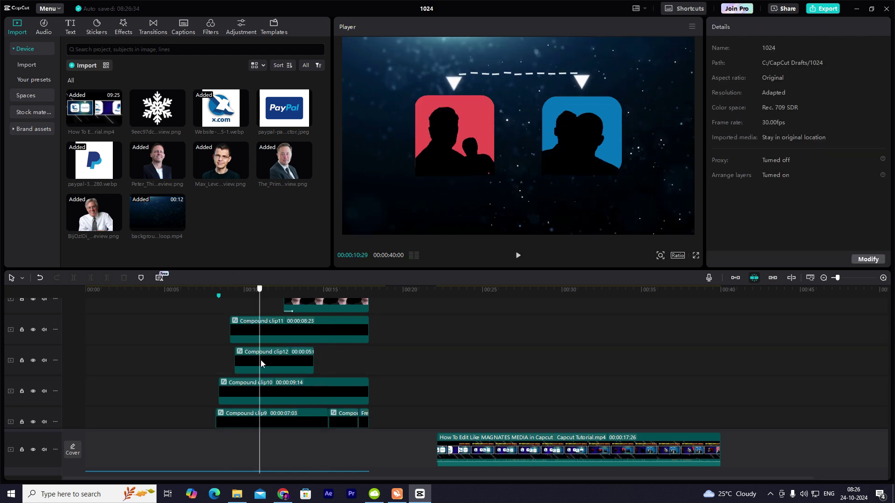
{"action": "right_click", "coordinate": [294, 362]}
{"action": "left_click_drag", "start_coordinate": [261, 364], "coordinate": [312, 362]}
{"action": "left_click", "coordinate": [436, 275]}
{"action": "left_click_drag", "start_coordinate": [346, 362], "coordinate": [329, 393]}
{"action": "key", "text": "space"}
{"action": "left_click", "coordinate": [382, 351]}
{"action": "key", "text": "space"}
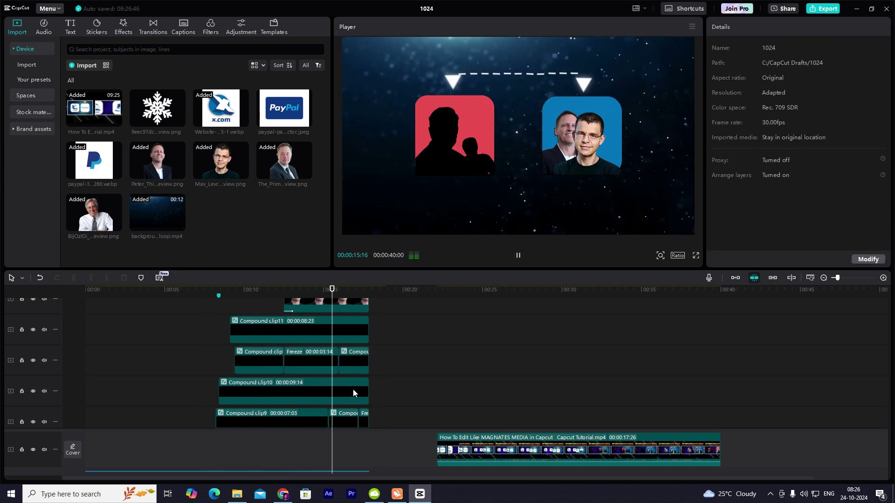
- Add The Prime Minister image on a new top track at 00:00:15:06, trim it to the other clips' end, and fit it over the red tile's large silhouette
{"action": "scroll", "coordinate": [354, 393], "scroll_direction": "up", "scroll_amount": 3}
{"action": "left_click", "coordinate": [381, 336]}
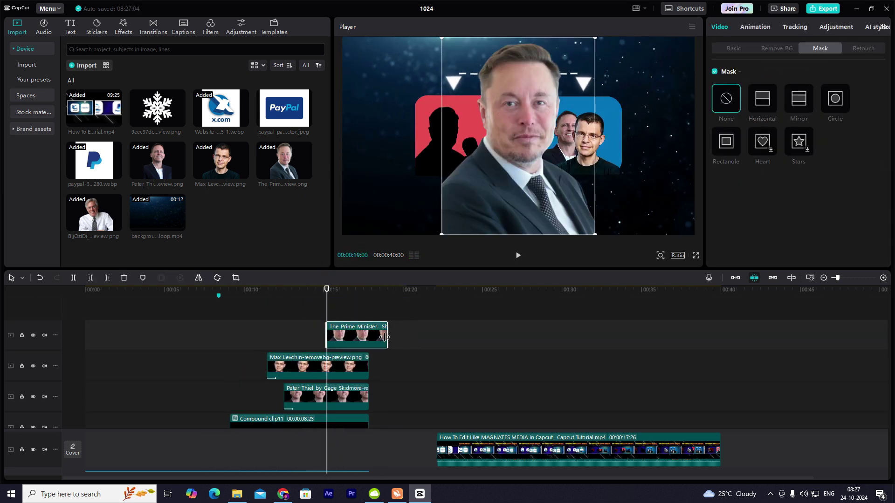
{"action": "left_click_drag", "start_coordinate": [596, 39], "coordinate": [541, 106]}
{"action": "left_click_drag", "start_coordinate": [518, 135], "coordinate": [439, 139]}
{"action": "left_click_drag", "start_coordinate": [462, 110], "coordinate": [483, 109]}
{"action": "left_click_drag", "start_coordinate": [445, 139], "coordinate": [444, 142]}
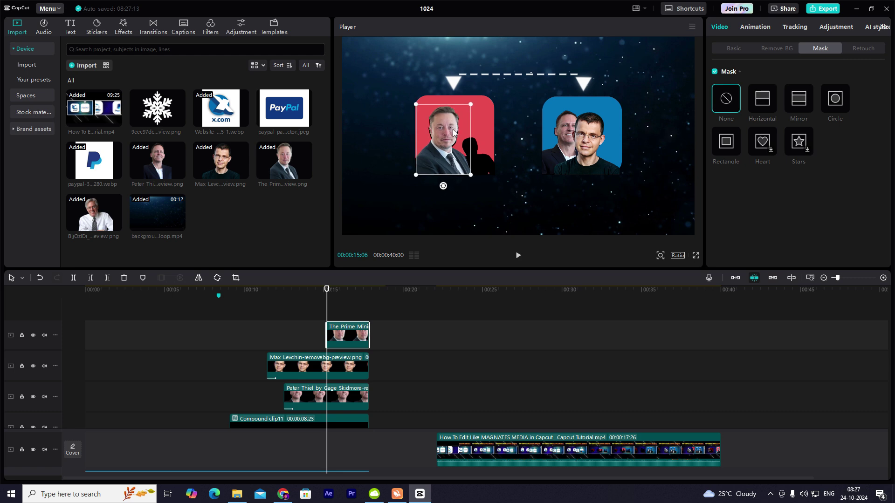
{"action": "left_click_drag", "start_coordinate": [472, 104], "coordinate": [483, 106]}
- Apply the Fade In animation to the large portrait in the red tile
{"action": "left_click", "coordinate": [339, 309]}
{"action": "left_click", "coordinate": [348, 335]}
{"action": "left_click", "coordinate": [756, 27]}
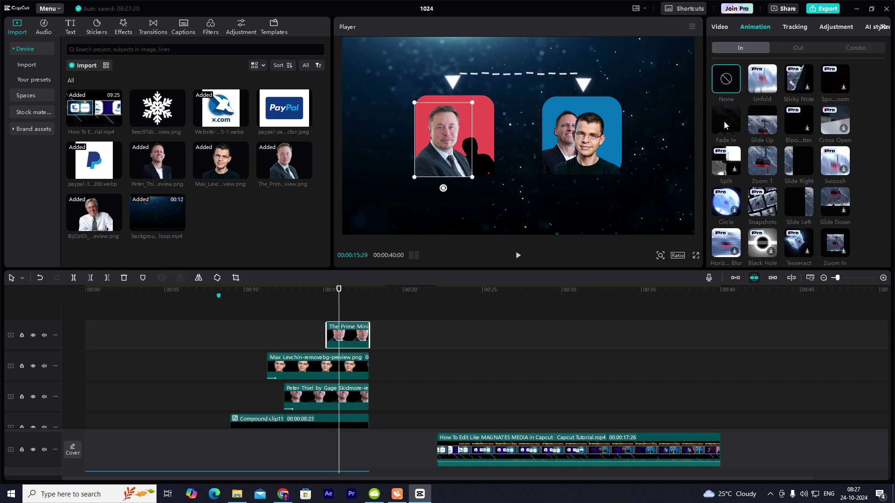
{"action": "left_click", "coordinate": [725, 124]}
- Add the BijOziDi image at 00:00:16:00 below the top portrait clip, scale it over the red tile's small silhouette, and open its entrance animations
{"action": "left_click_drag", "start_coordinate": [94, 213], "coordinate": [340, 312]}
{"action": "left_click_drag", "start_coordinate": [418, 335], "coordinate": [353, 376]}
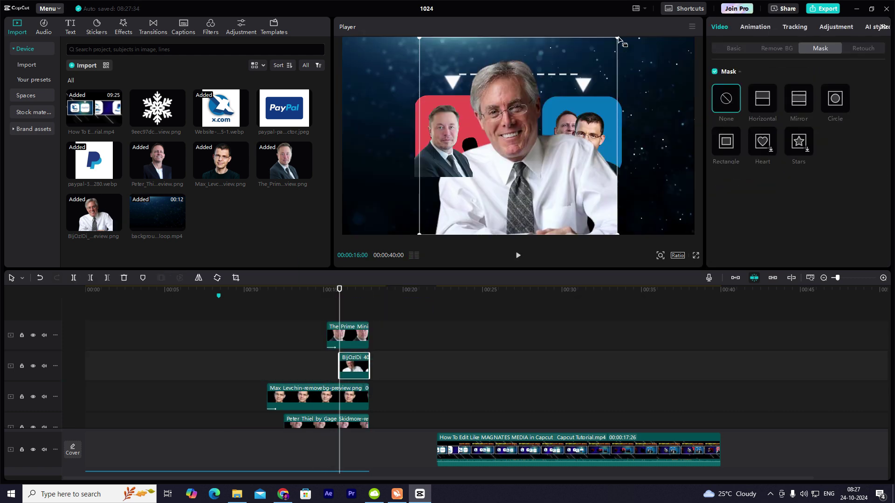
{"action": "left_click_drag", "start_coordinate": [618, 39], "coordinate": [510, 163]}
{"action": "left_click", "coordinate": [755, 27]}
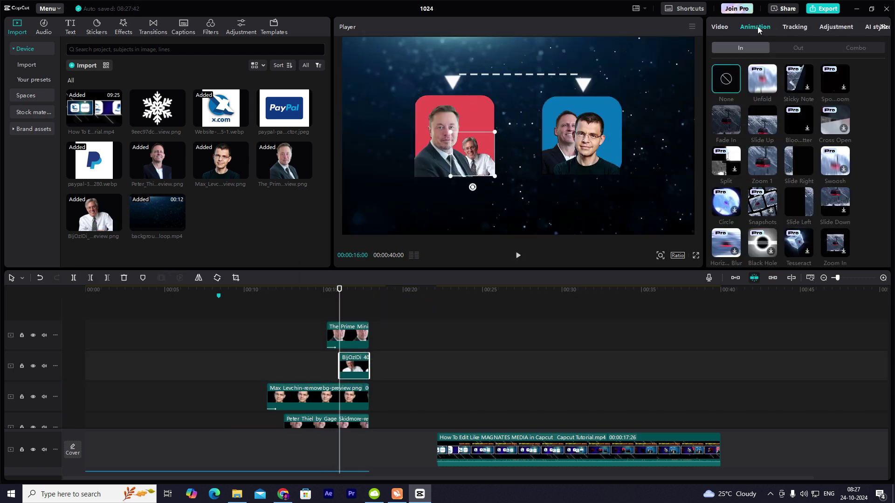